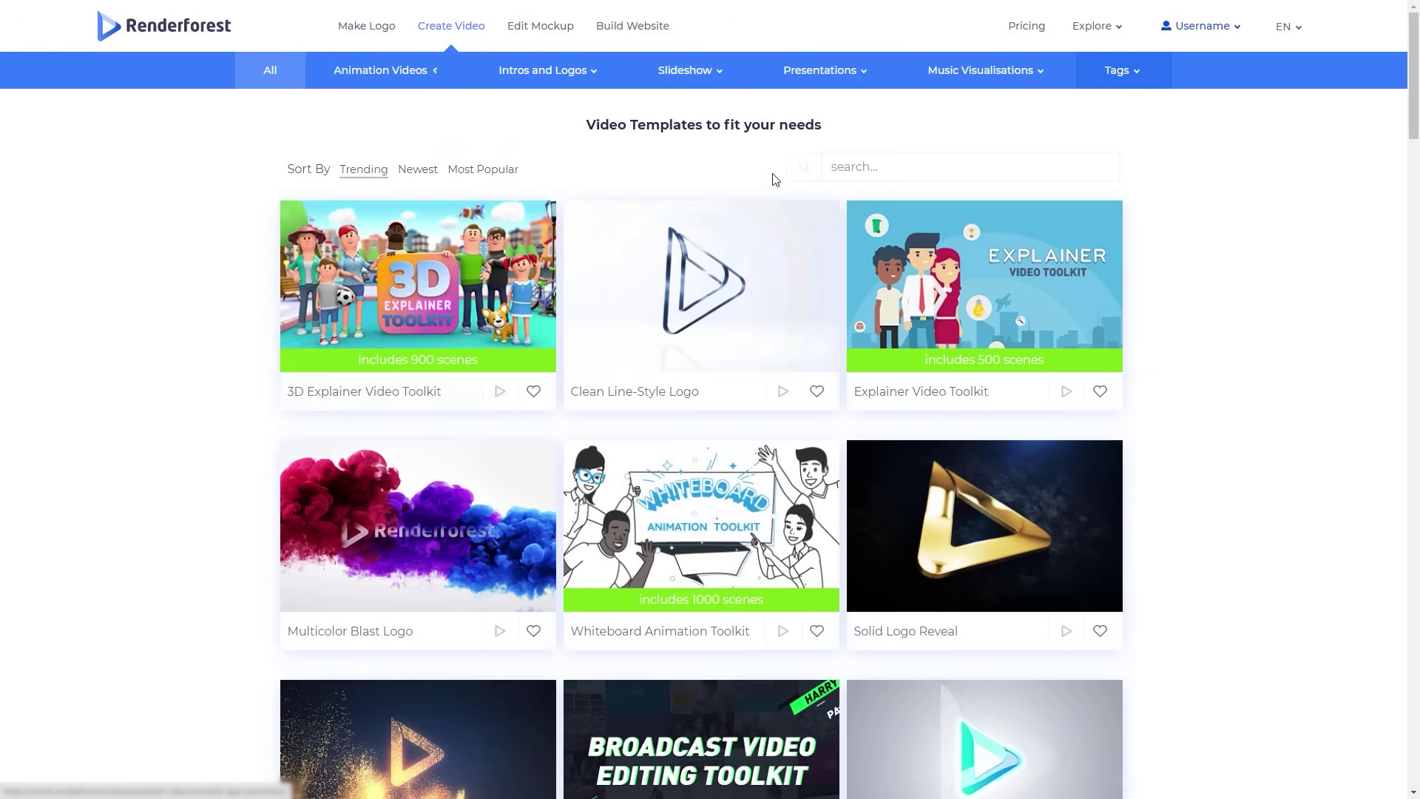
# Search for 'explainer' and start a new 3D Explainer Video Toolkit project.
pyautogui.click(856, 166)
pyautogui.write('explainer')
pyautogui.press('Return')
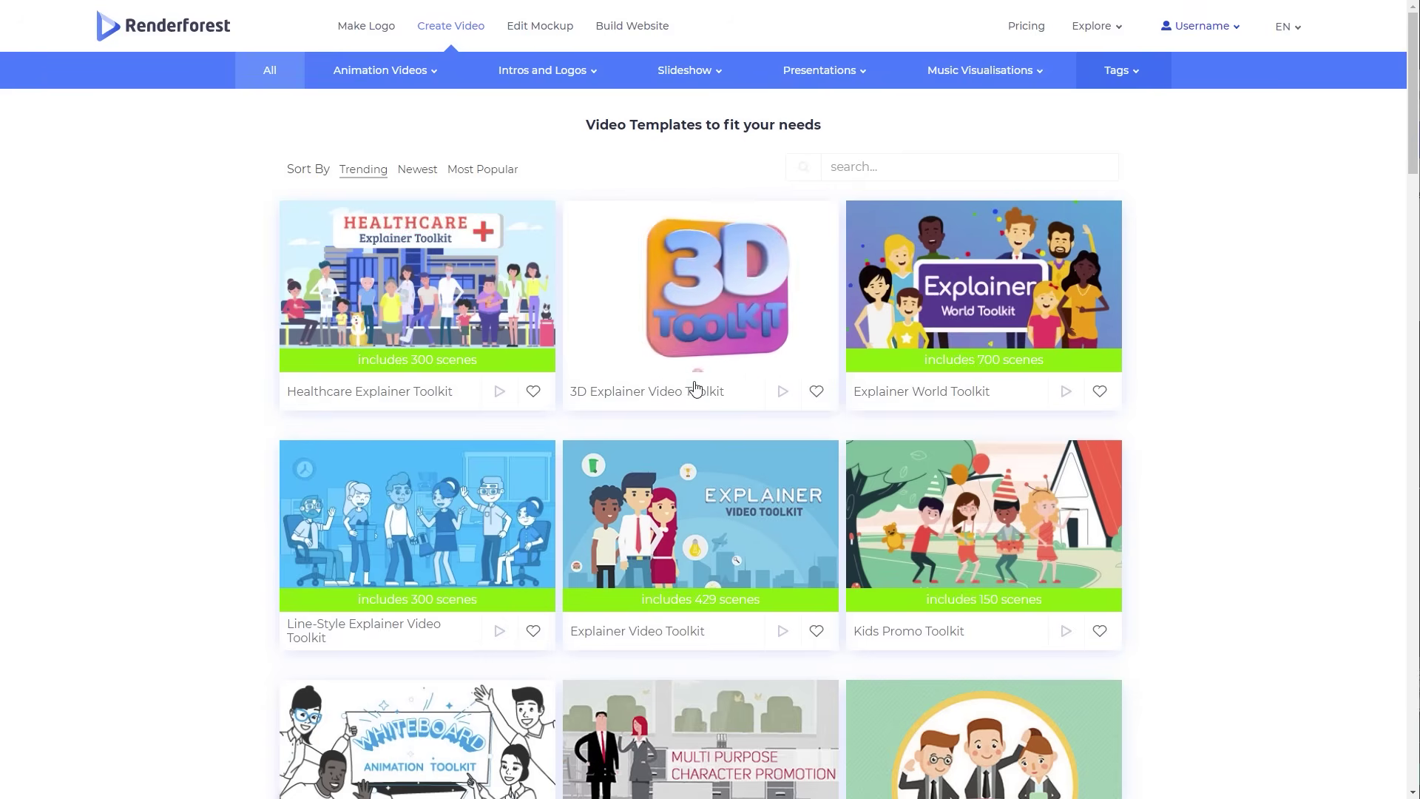
pyautogui.click(688, 396)
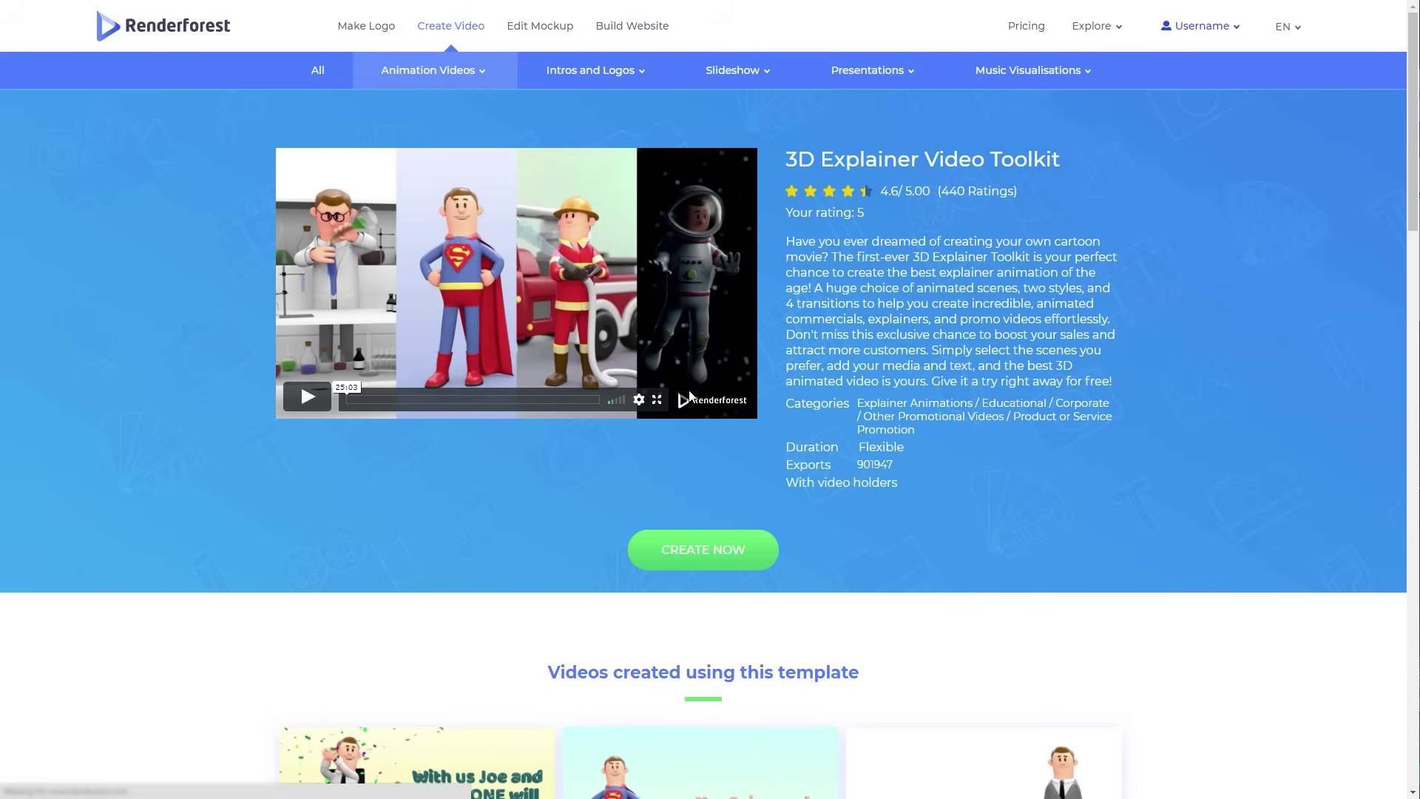
pyautogui.click(721, 548)
pyautogui.click(696, 499)
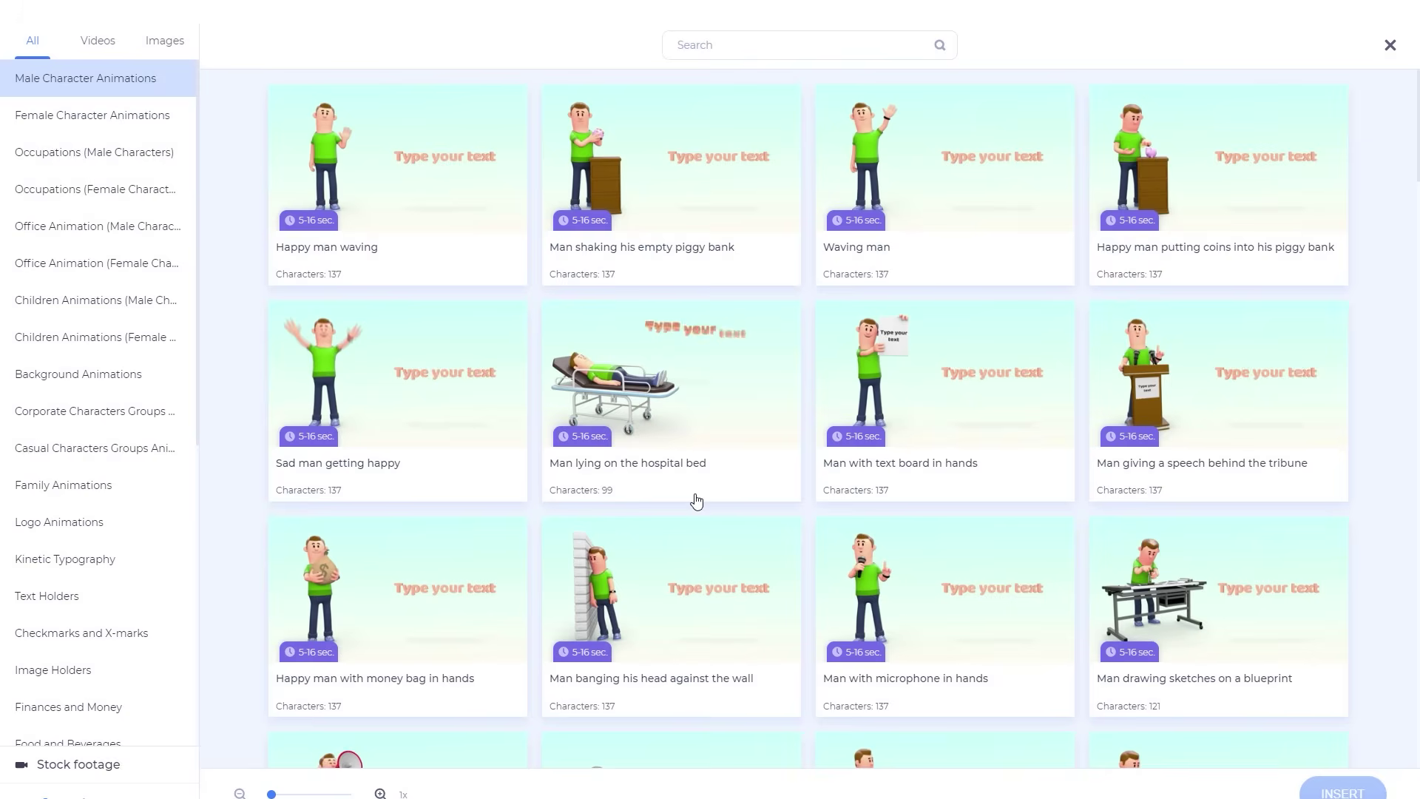
# Choose the Professional photo camera, Man with text board in hands, and sliding-from-bottom title scenes.
pyautogui.click(148, 115)
pyautogui.click(153, 152)
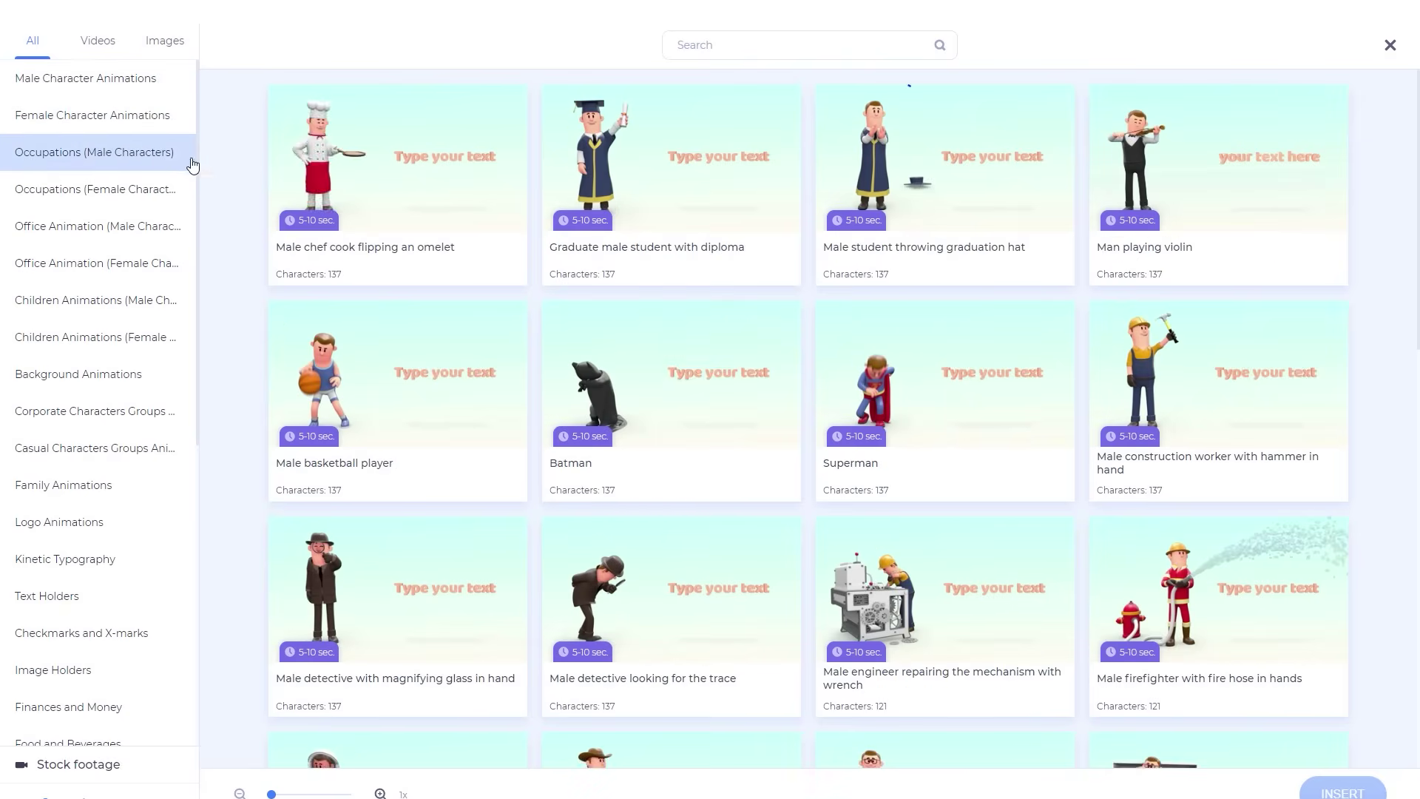
pyautogui.click(689, 47)
pyautogui.write('camera')
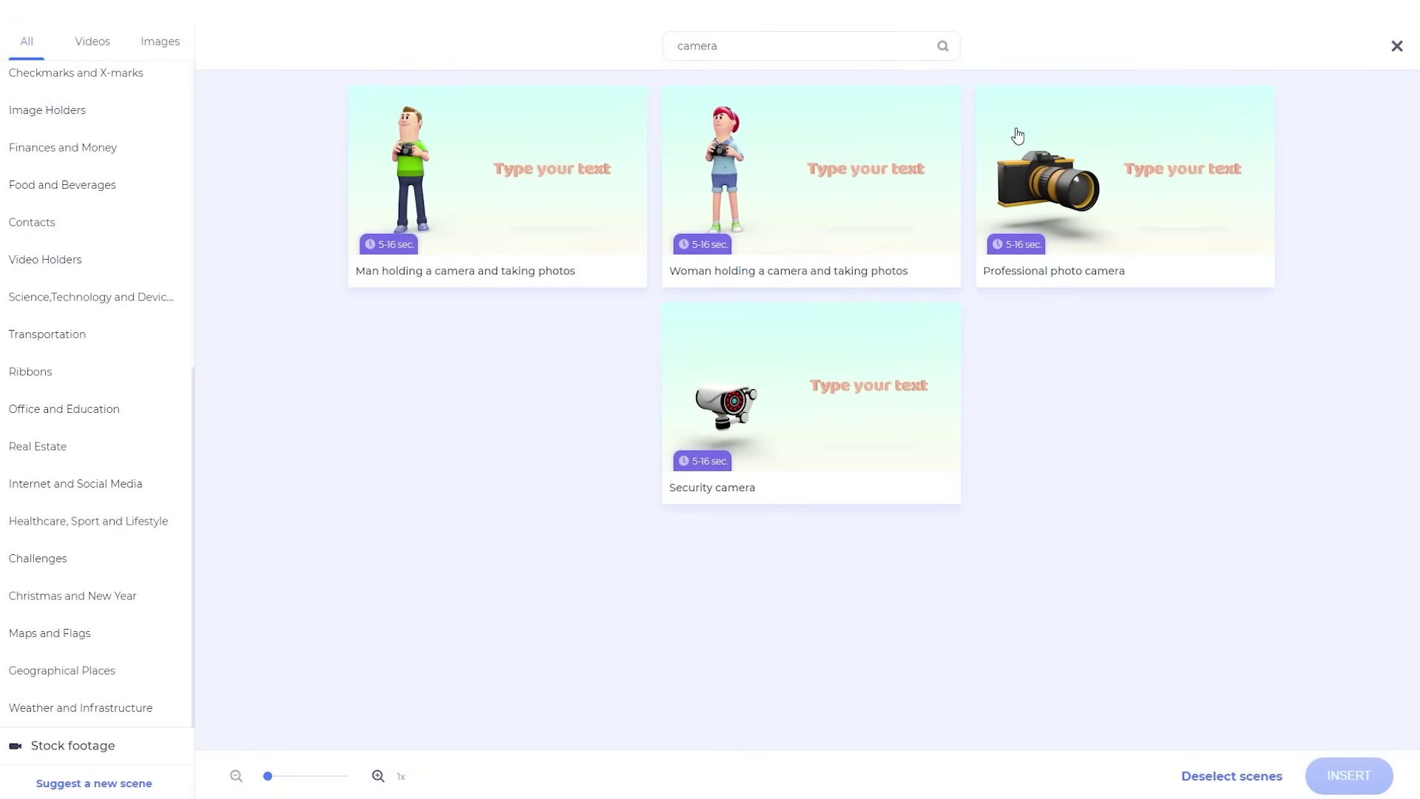
pyautogui.click(1071, 149)
pyautogui.scroll(3, 88, 214)
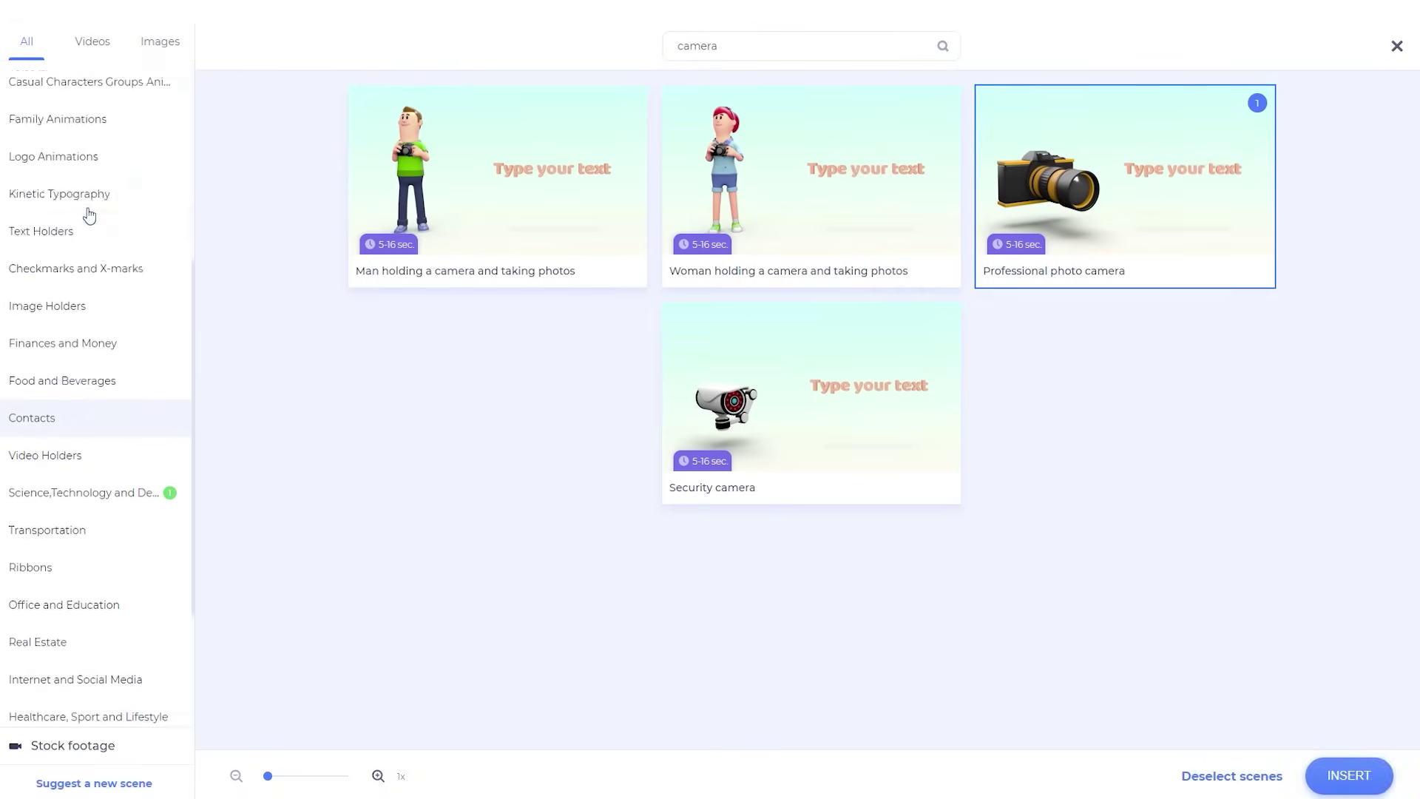
pyautogui.scroll(5, 91, 214)
pyautogui.click(96, 81)
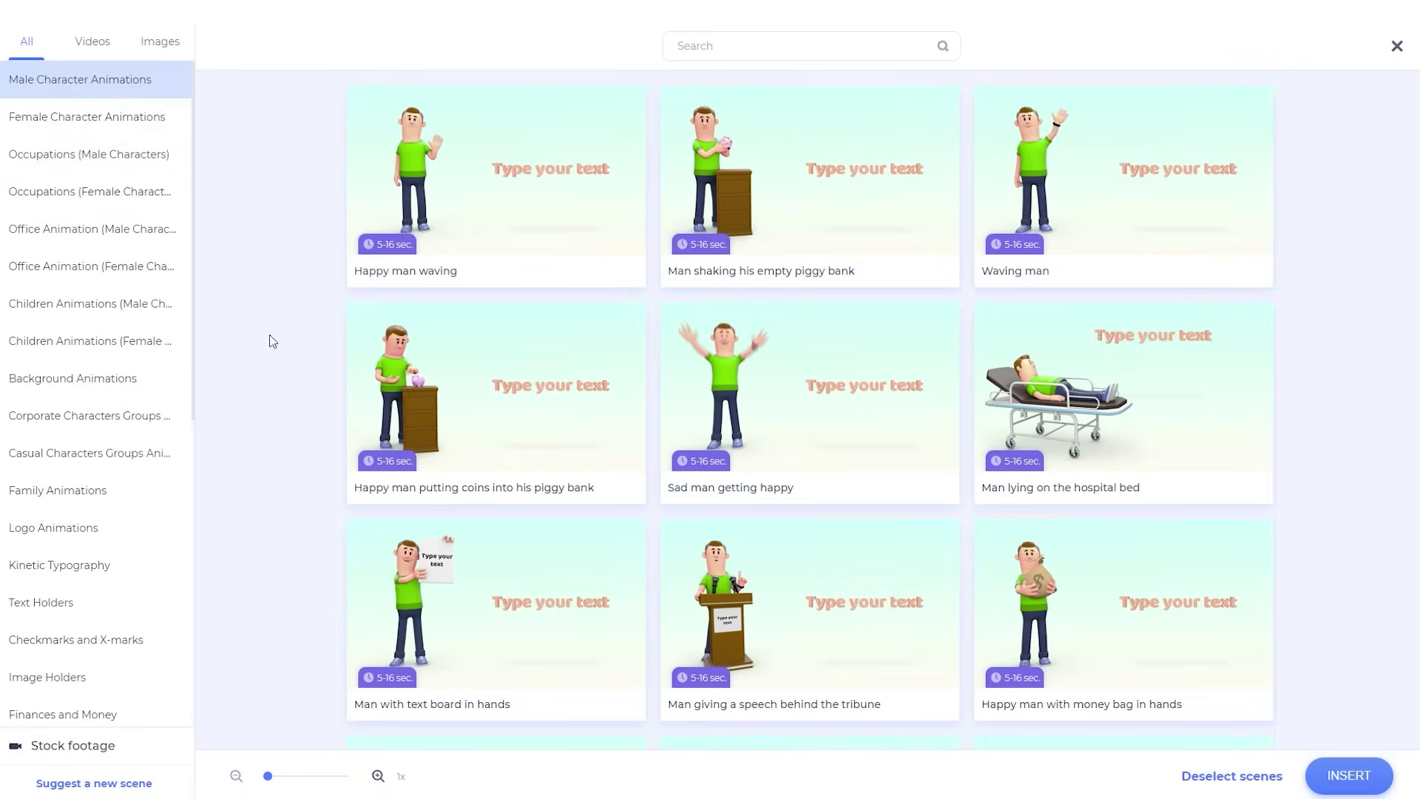
pyautogui.click(412, 551)
pyautogui.click(66, 565)
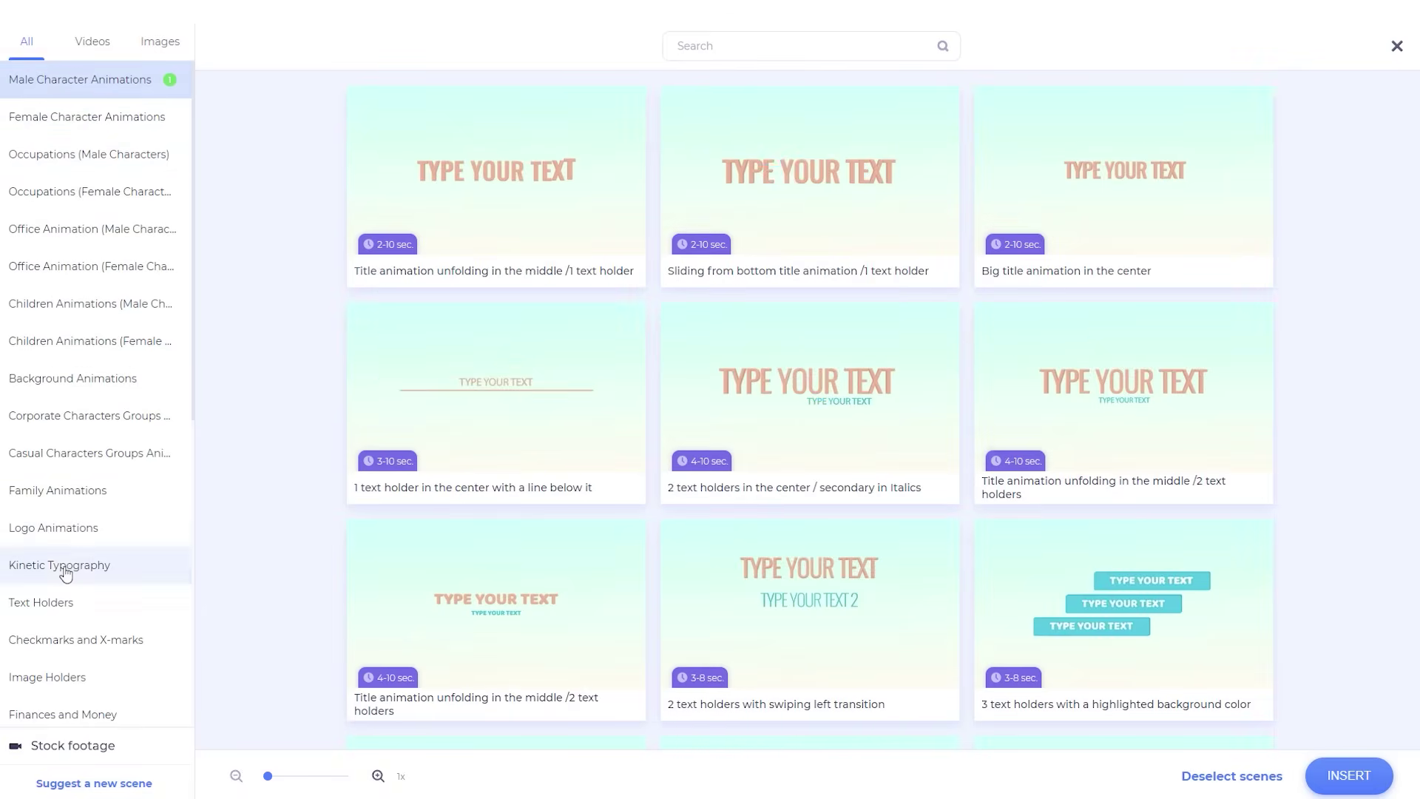
pyautogui.click(744, 172)
# Insert the three scenes and move the camera scene to second place, removing a duplicate copy.
pyautogui.click(1348, 775)
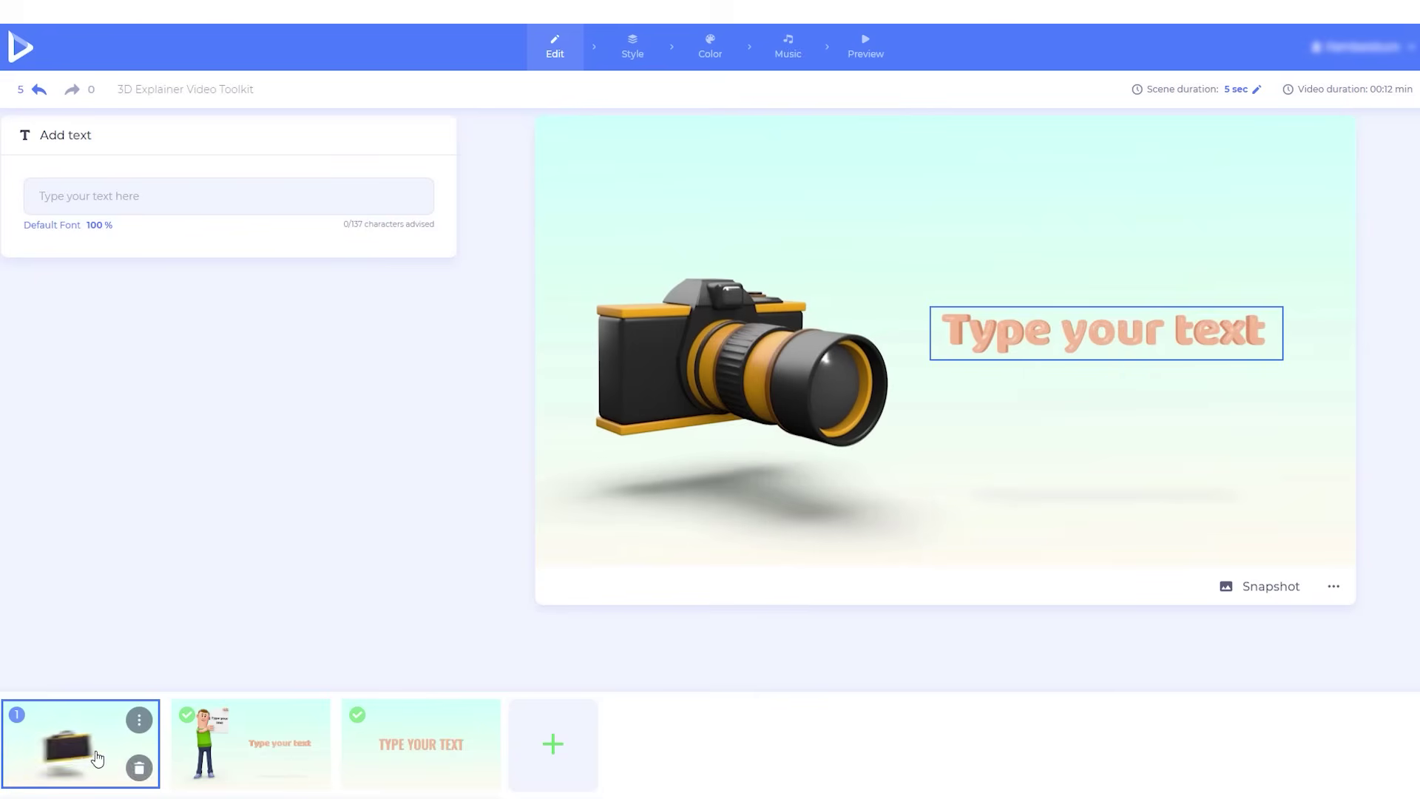
pyautogui.moveTo(97, 757); pyautogui.dragTo(322, 751)
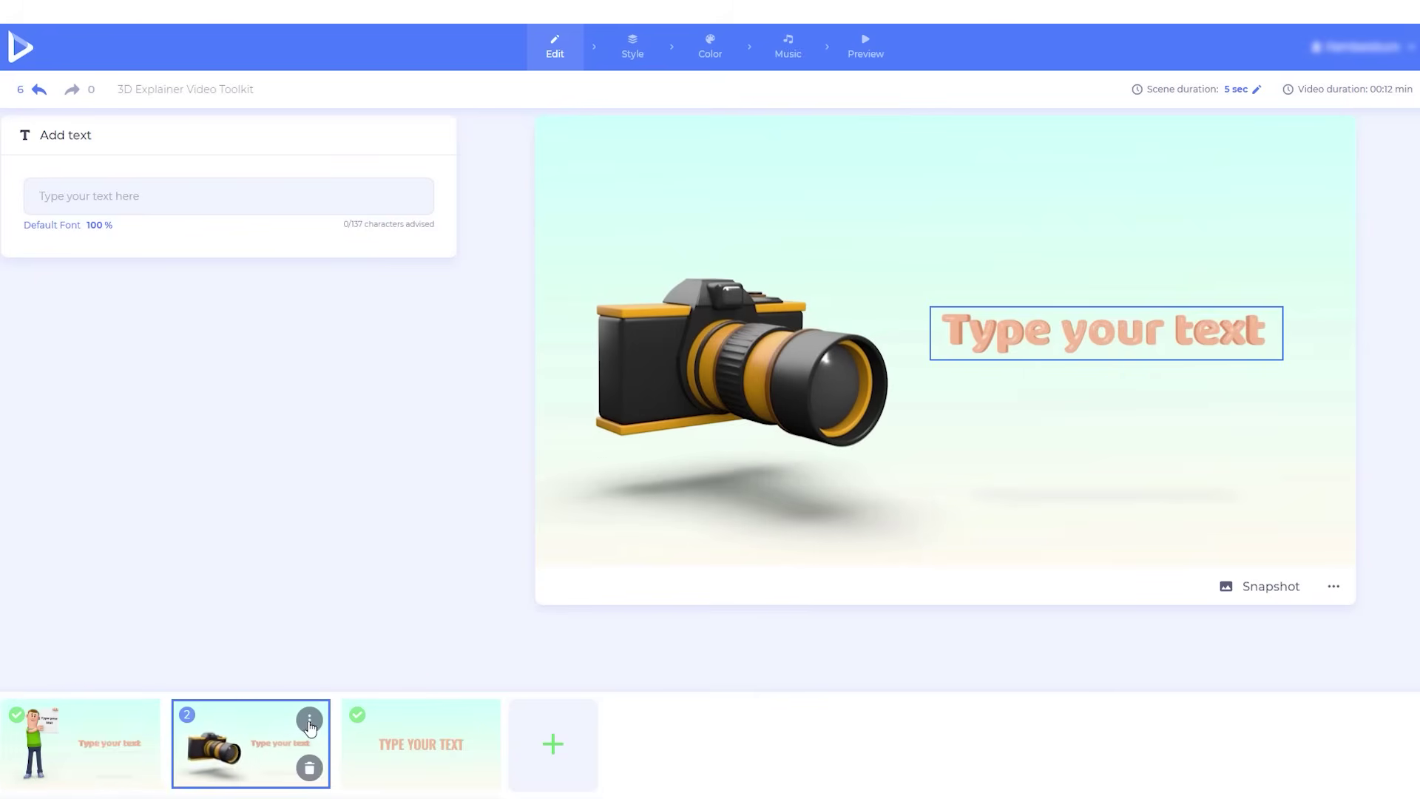
pyautogui.click(310, 720)
pyautogui.click(296, 687)
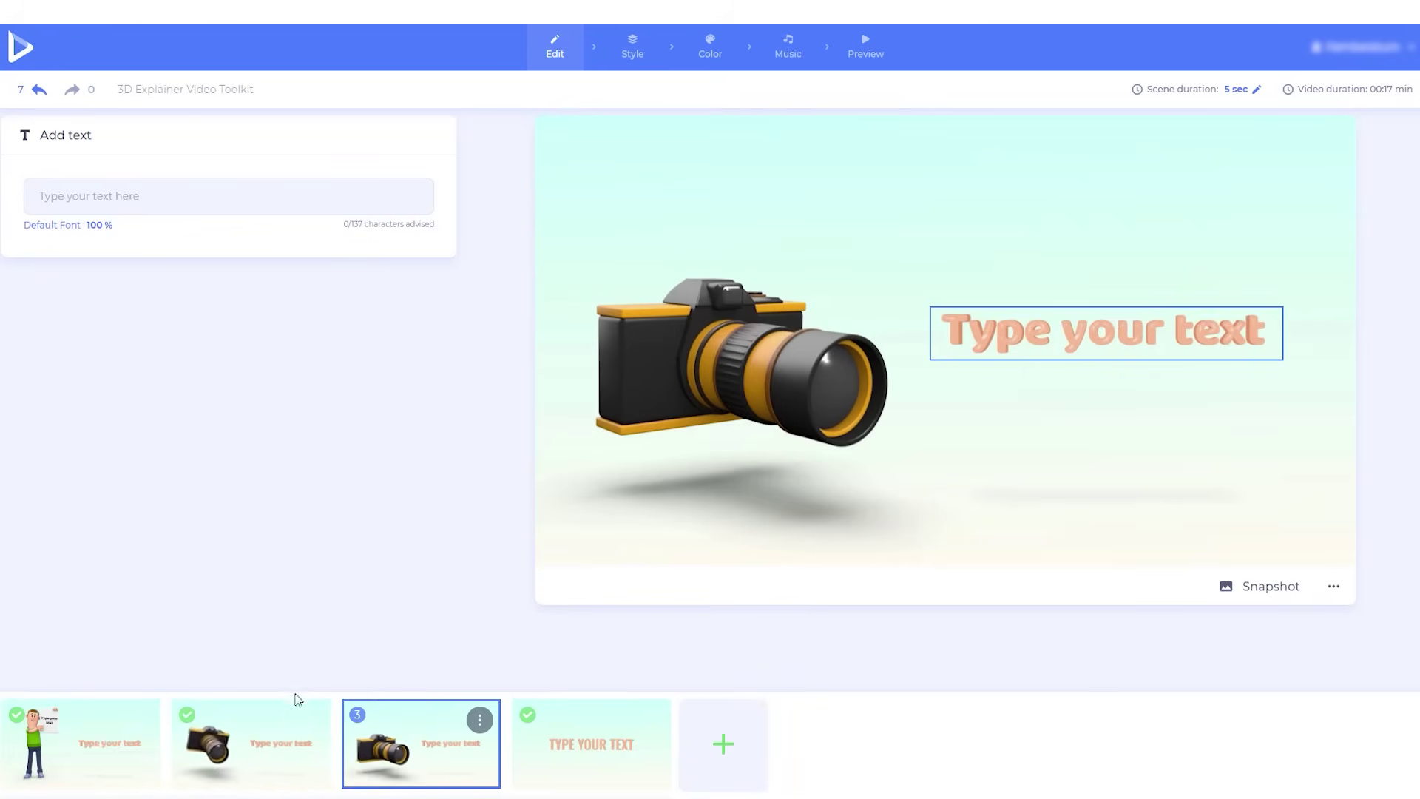
pyautogui.click(309, 772)
# Add the Guys playing chess scene titled 'How to play chess' at 106% text size.
pyautogui.click(554, 741)
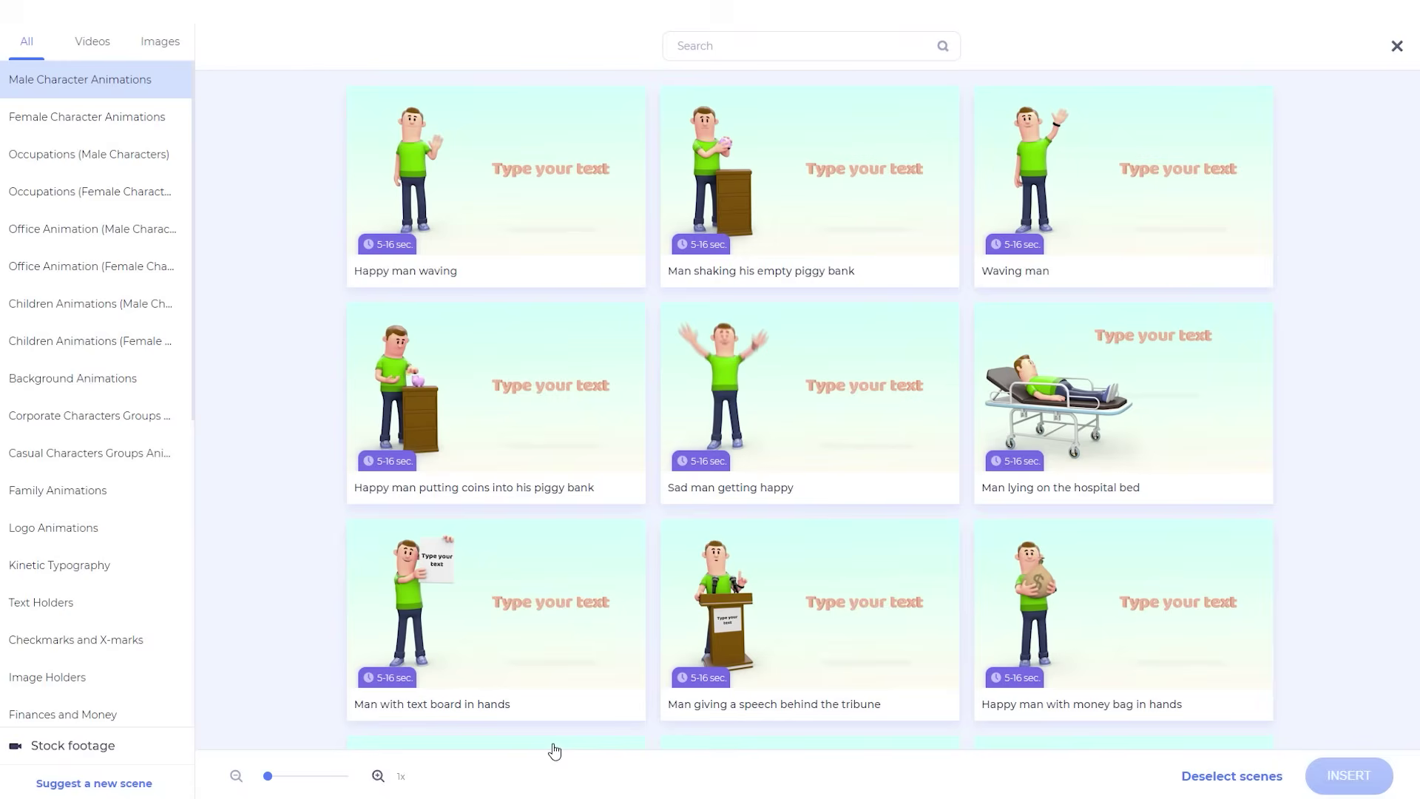
pyautogui.click(116, 460)
pyautogui.click(415, 201)
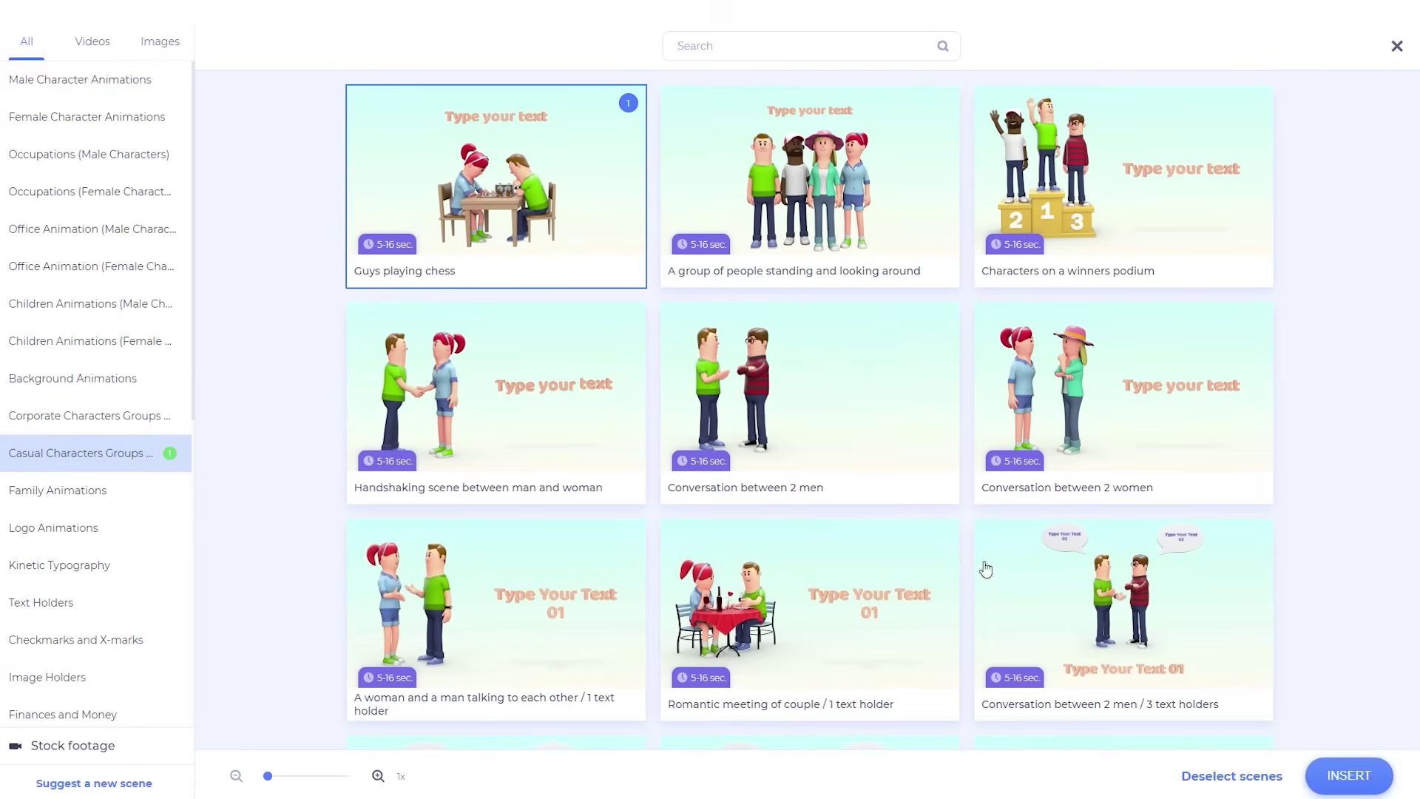
pyautogui.click(1338, 778)
pyautogui.click(315, 205)
pyautogui.write('How to play chess')
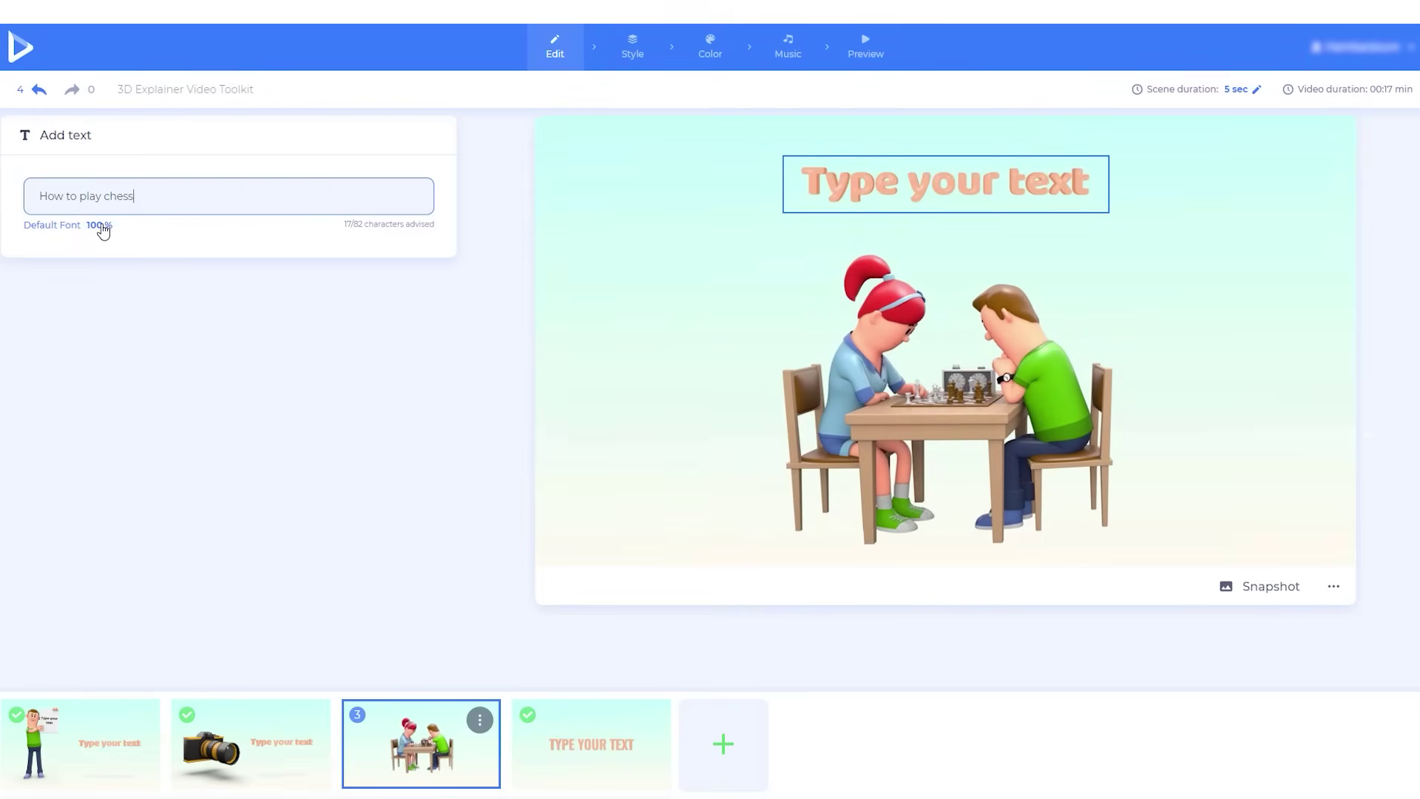
pyautogui.click(101, 225)
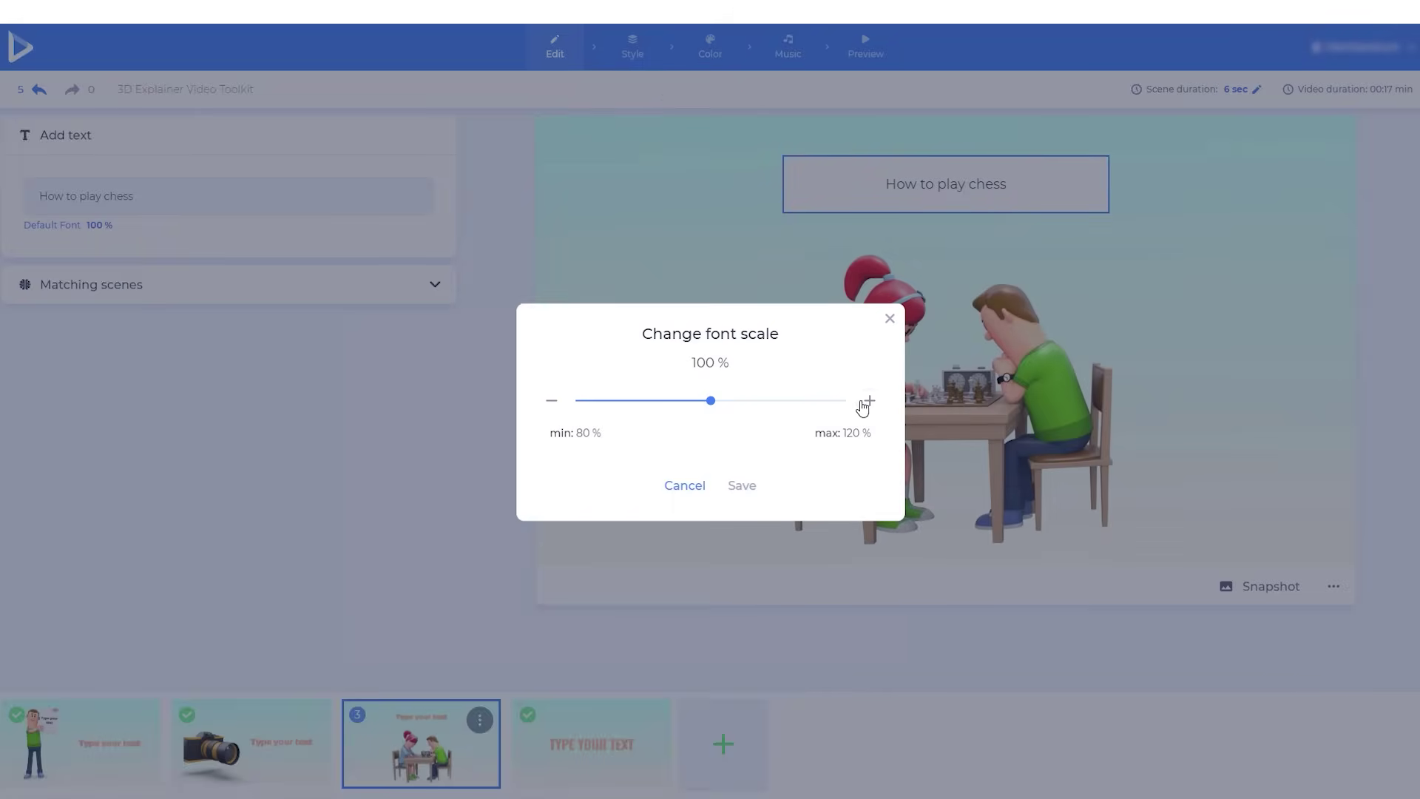
pyautogui.click(742, 485)
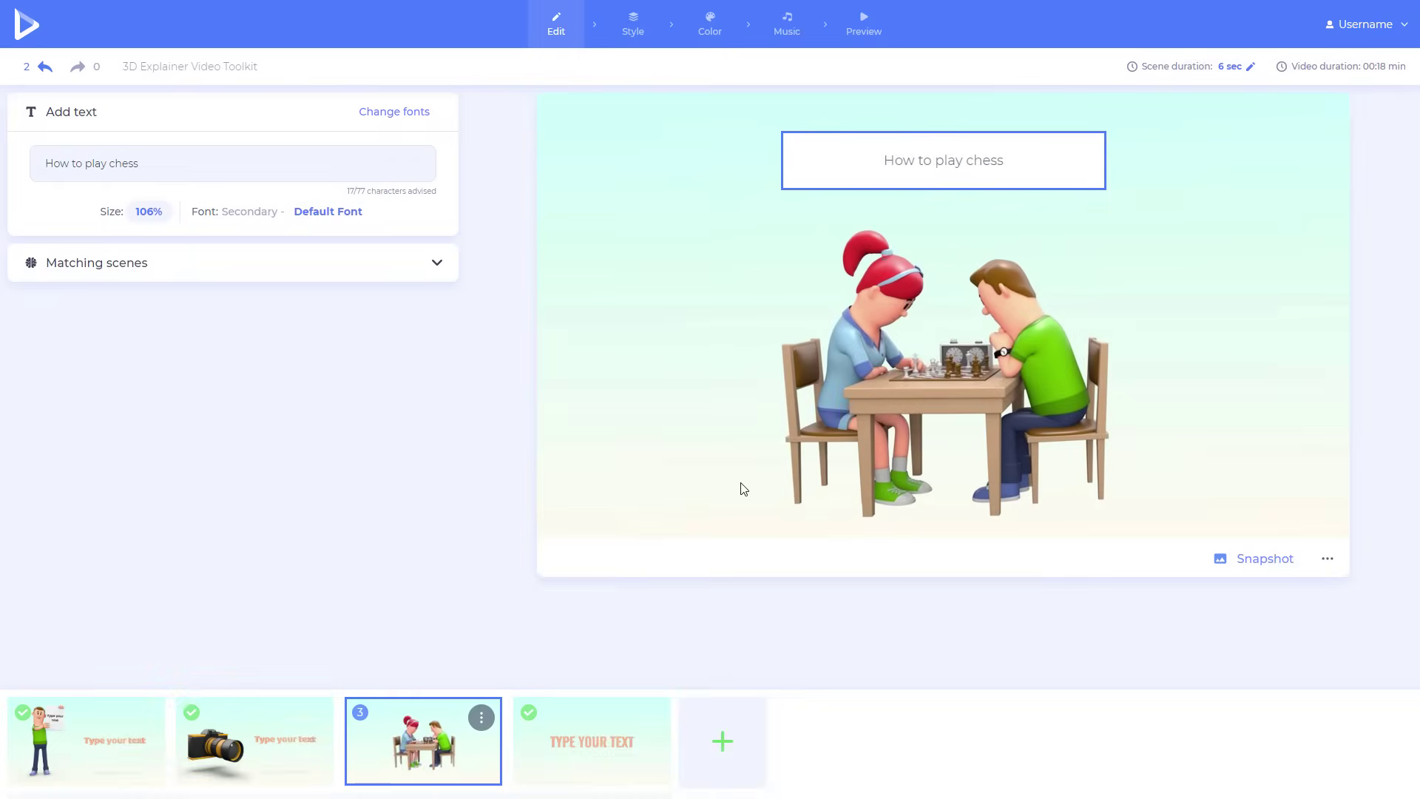
# Add a full screen video holder scene filled with the 'Restaurant' stock clip of a woman eating salad.
pyautogui.click(721, 742)
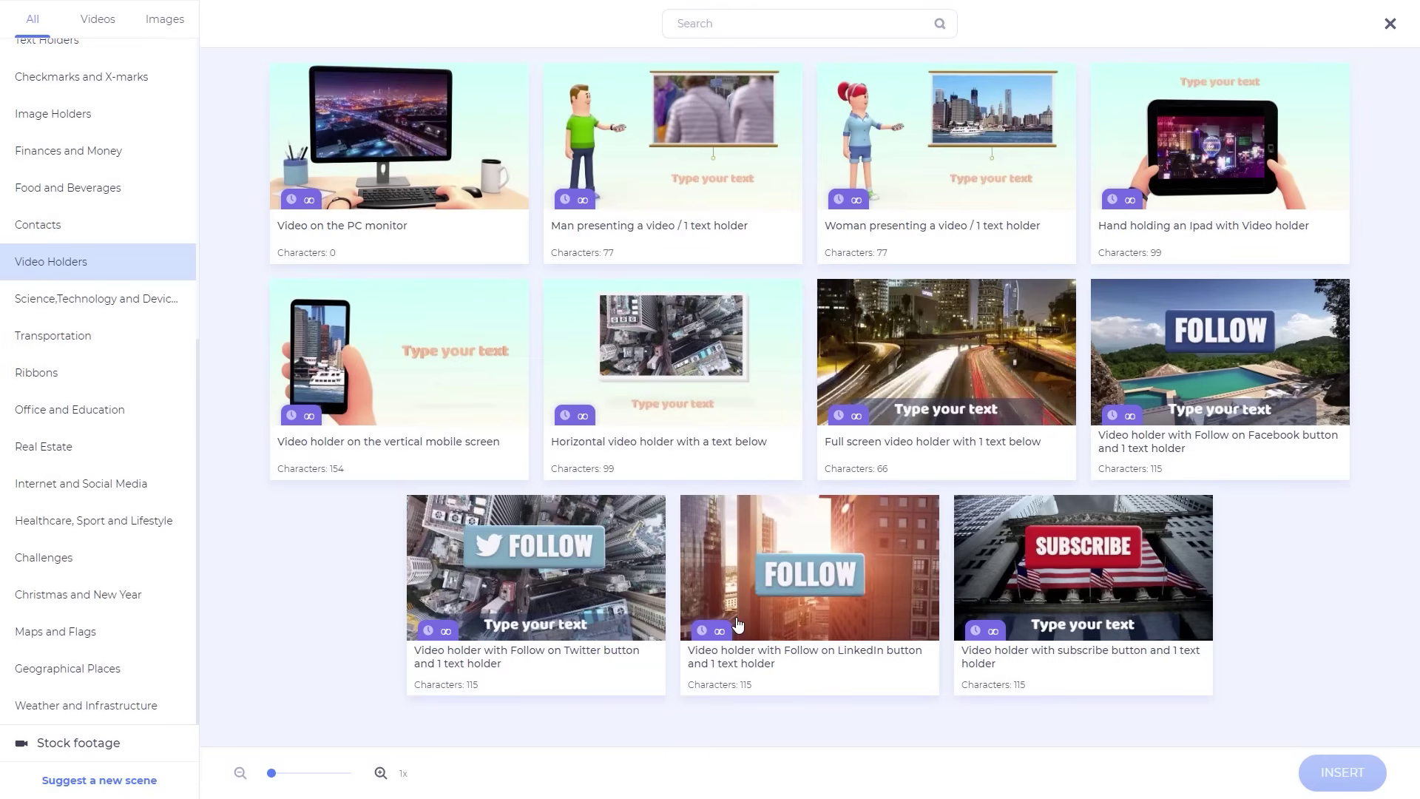
pyautogui.click(958, 440)
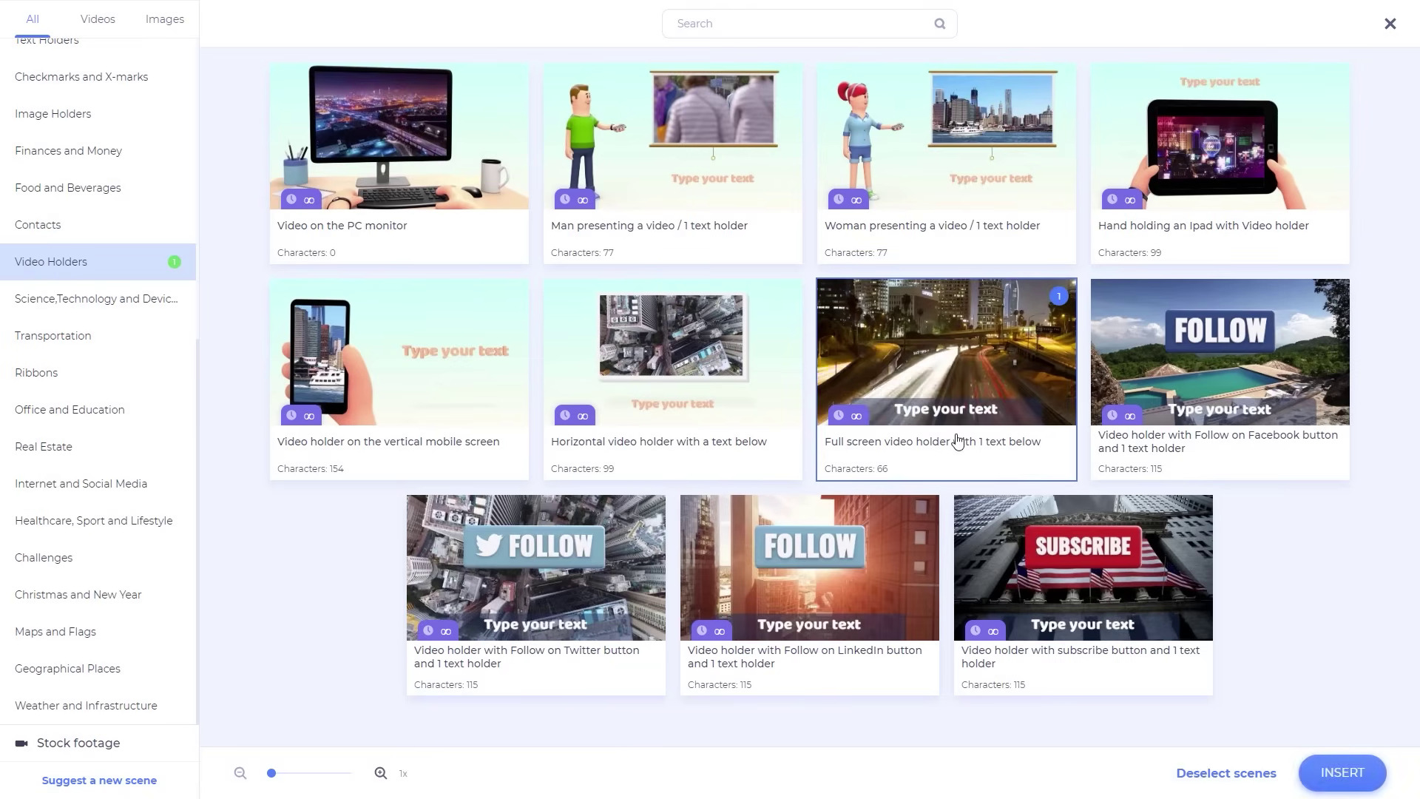
pyautogui.click(1353, 786)
pyautogui.click(1087, 339)
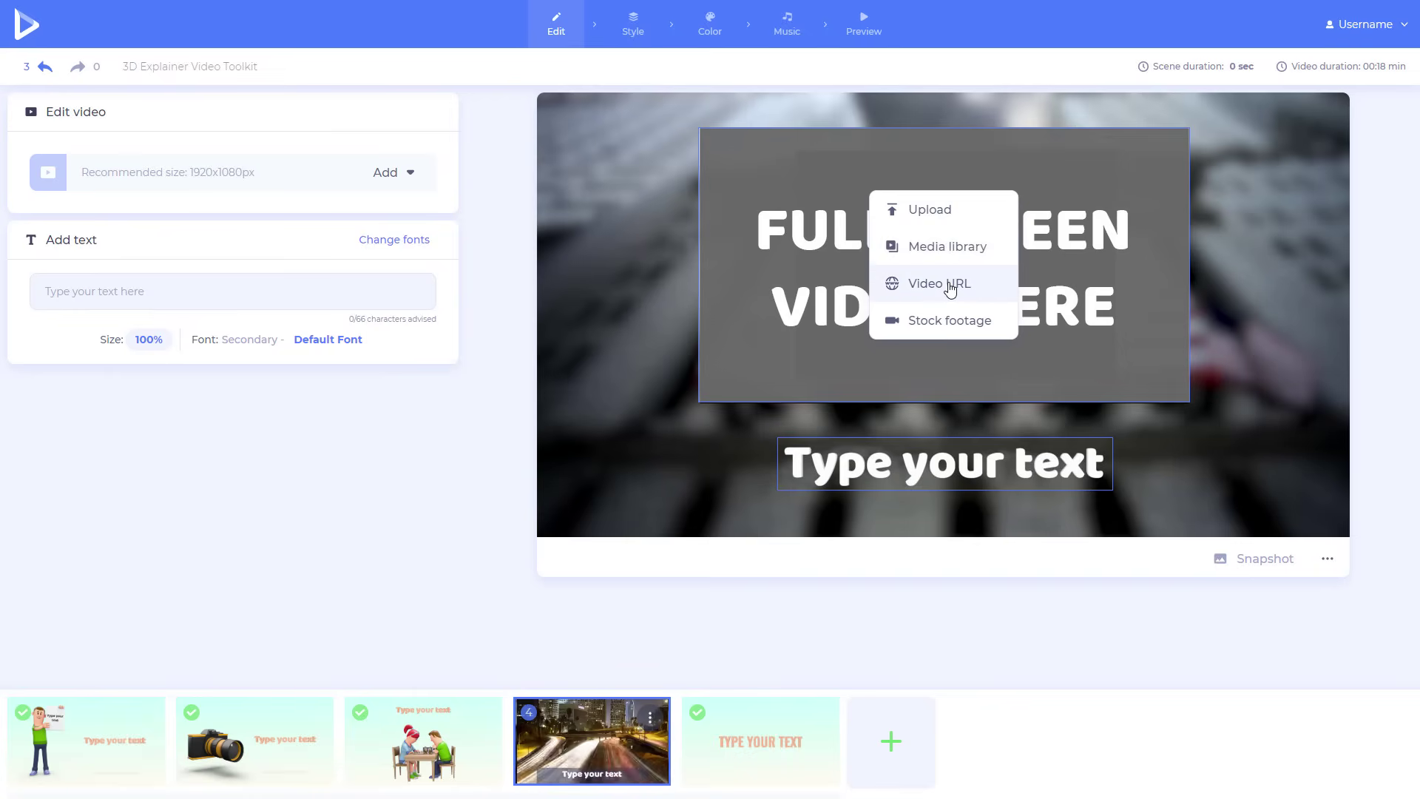
pyautogui.click(944, 321)
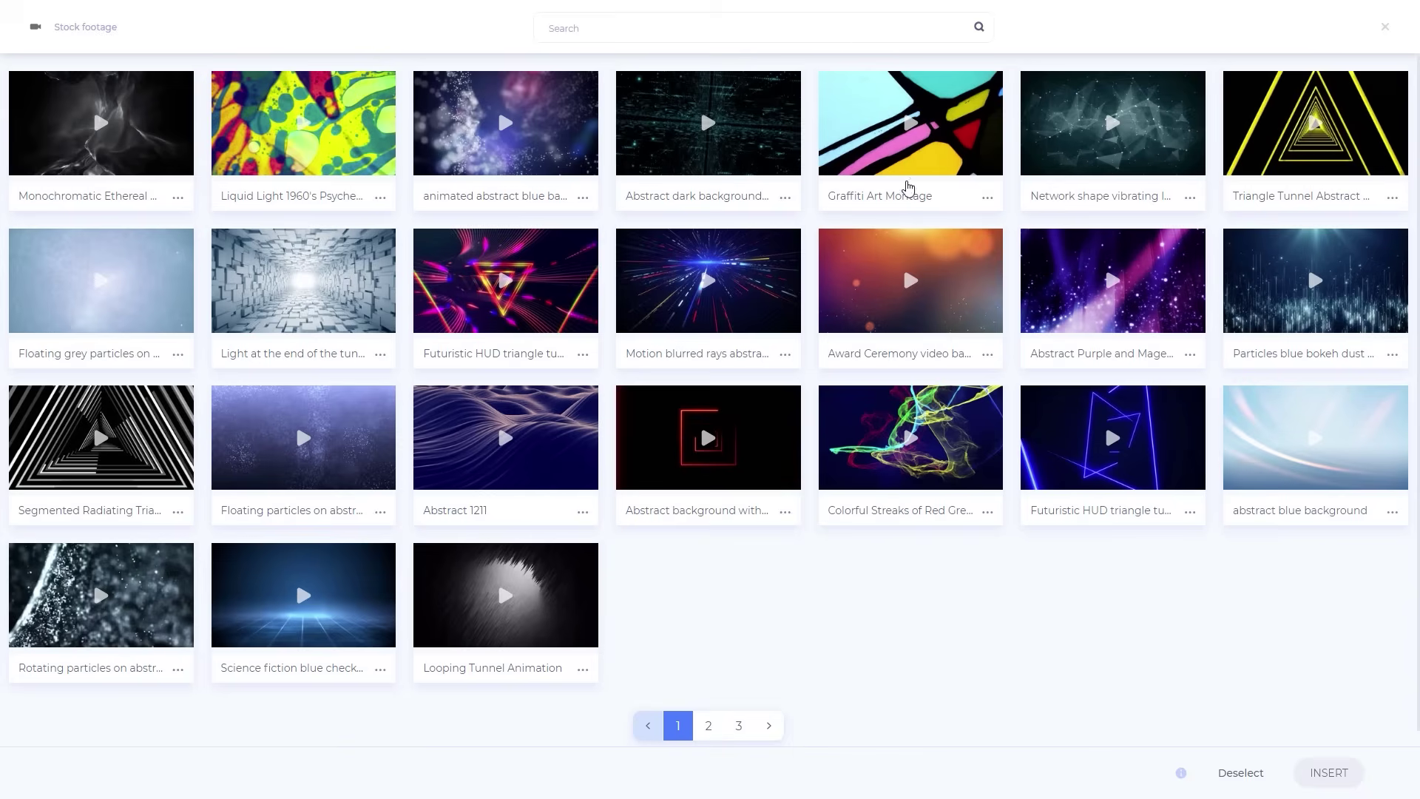
pyautogui.click(853, 18)
pyautogui.write('Restaurant')
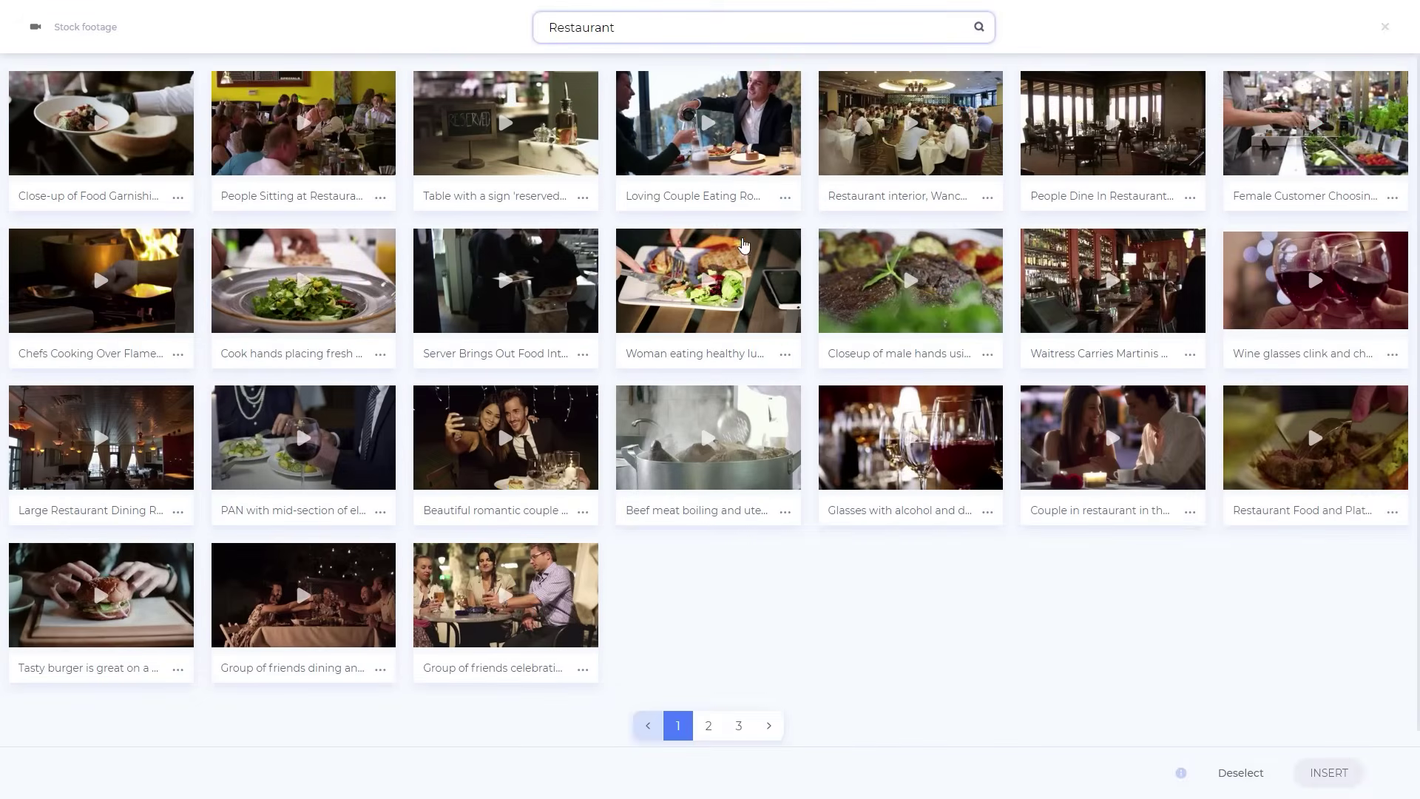
pyautogui.click(737, 257)
pyautogui.click(1329, 772)
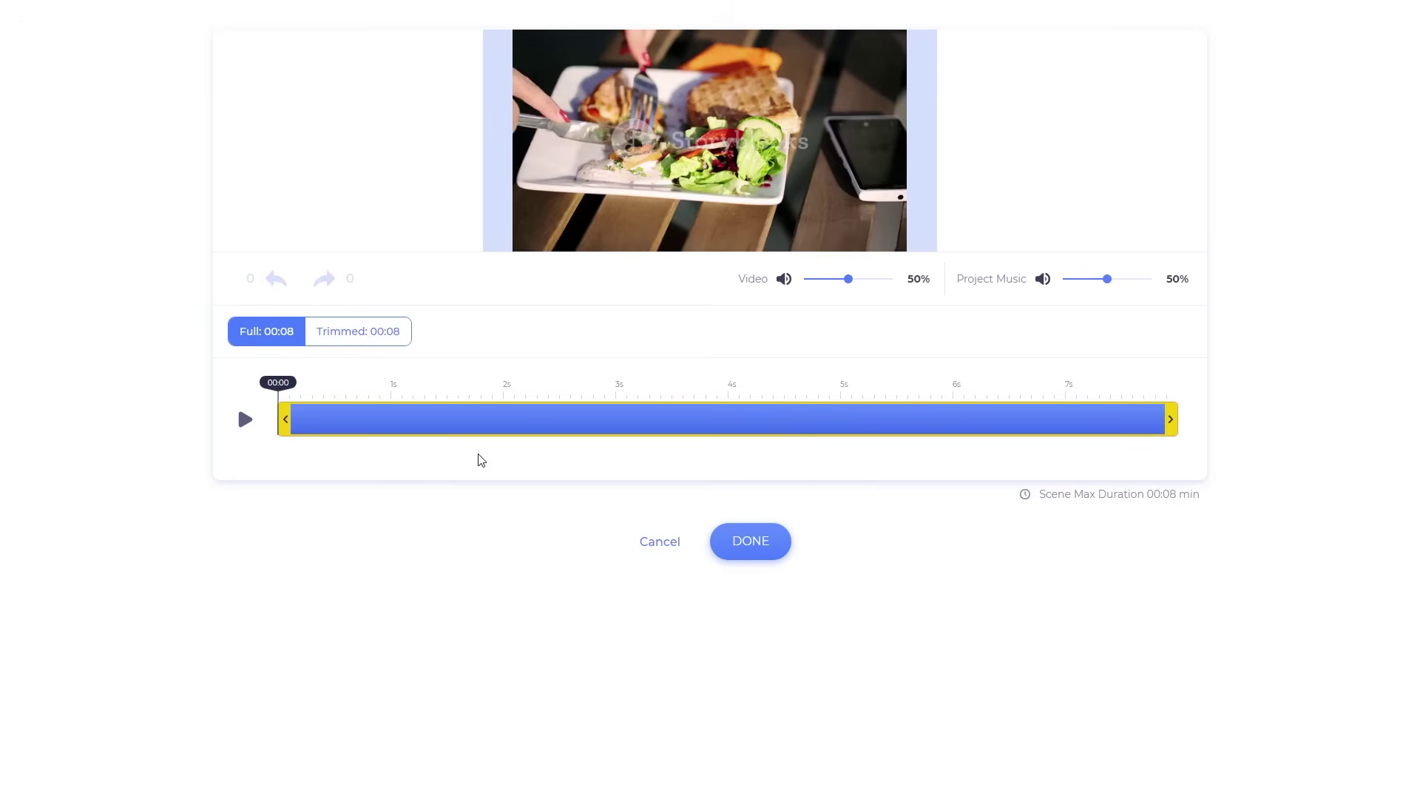
# Trim the clip's start to about 1.9 s, with video volume 34% and music 74%.
pyautogui.click(244, 416)
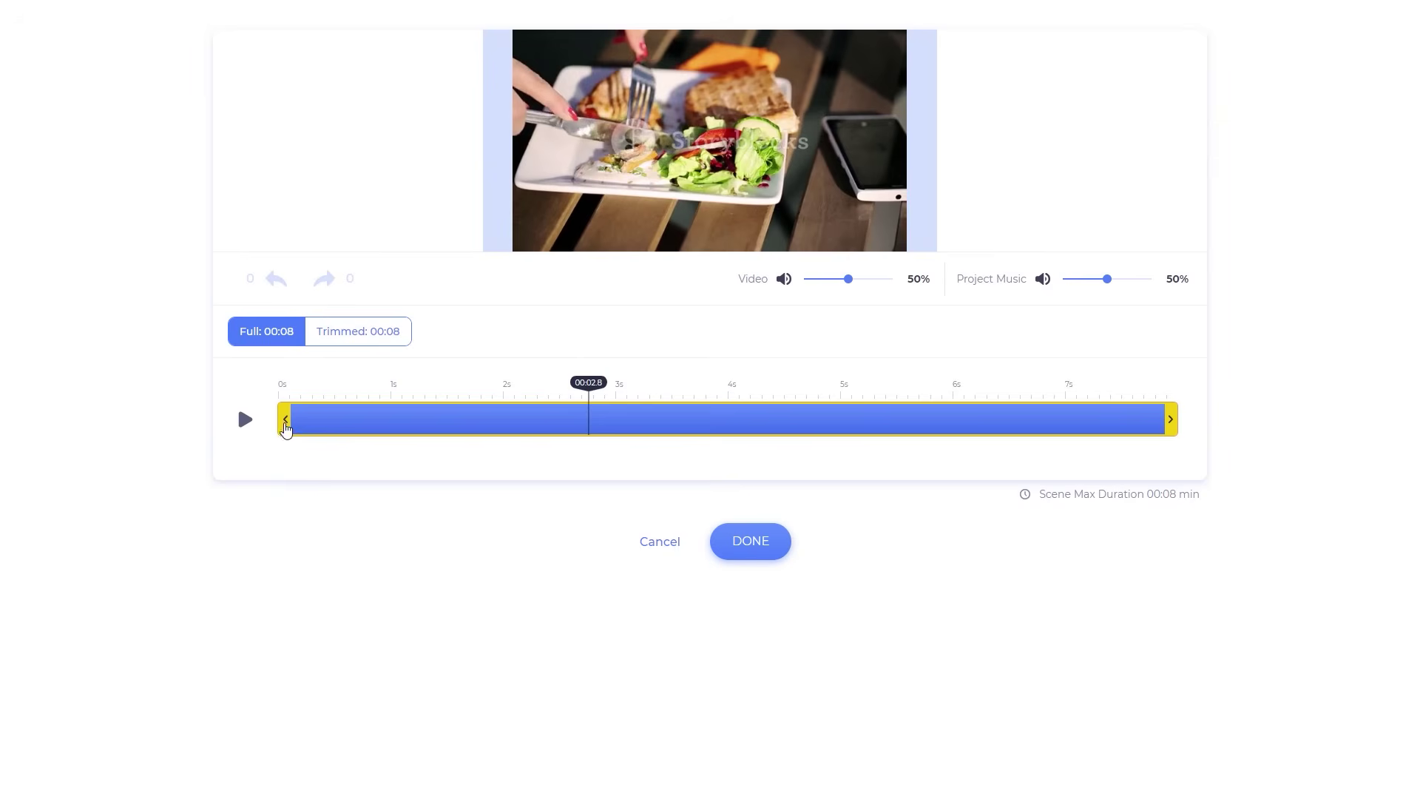
pyautogui.moveTo(285, 421); pyautogui.dragTo(502, 420)
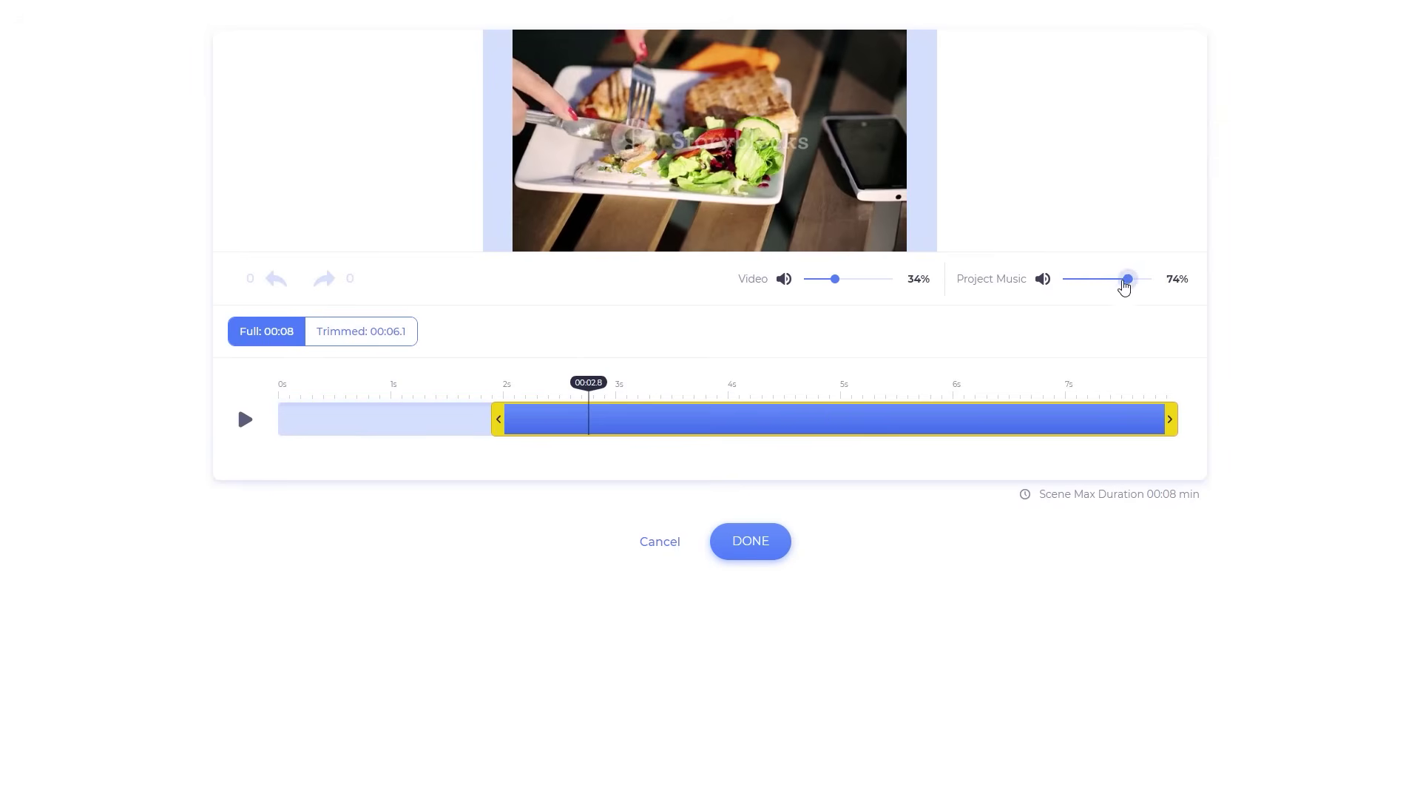
pyautogui.click(750, 540)
# Apply the Flat Look style with Liquid Transitions between scenes.
pyautogui.click(633, 25)
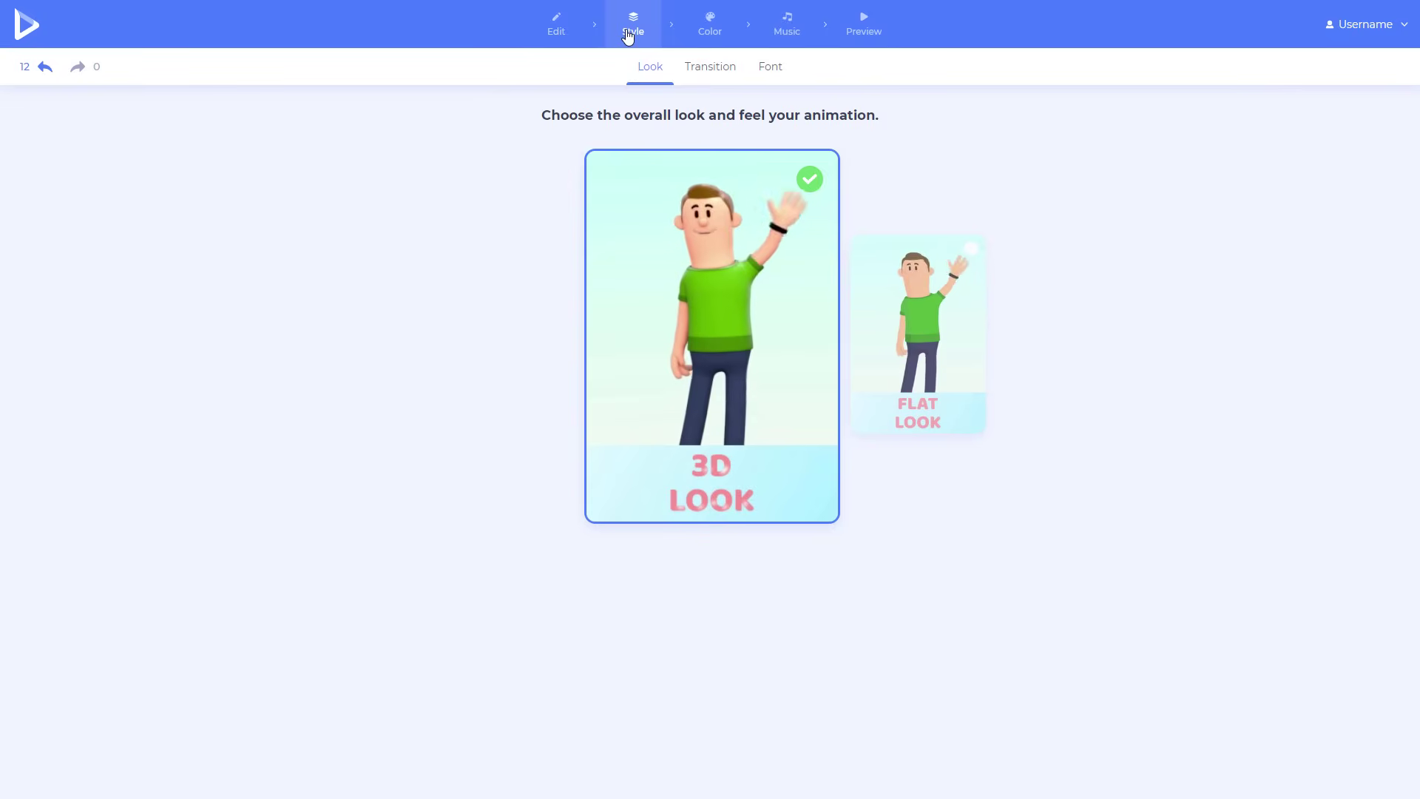
pyautogui.click(933, 330)
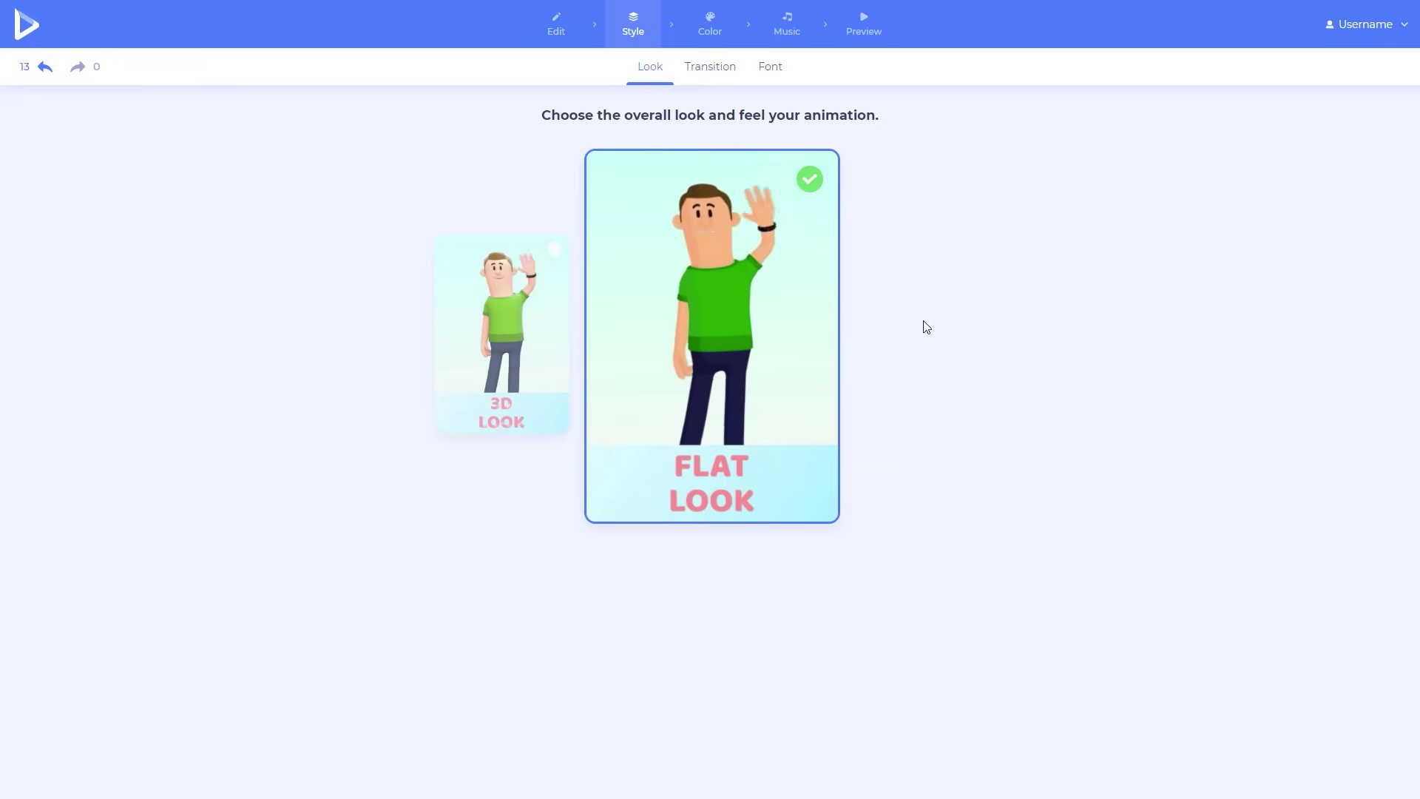
pyautogui.click(710, 68)
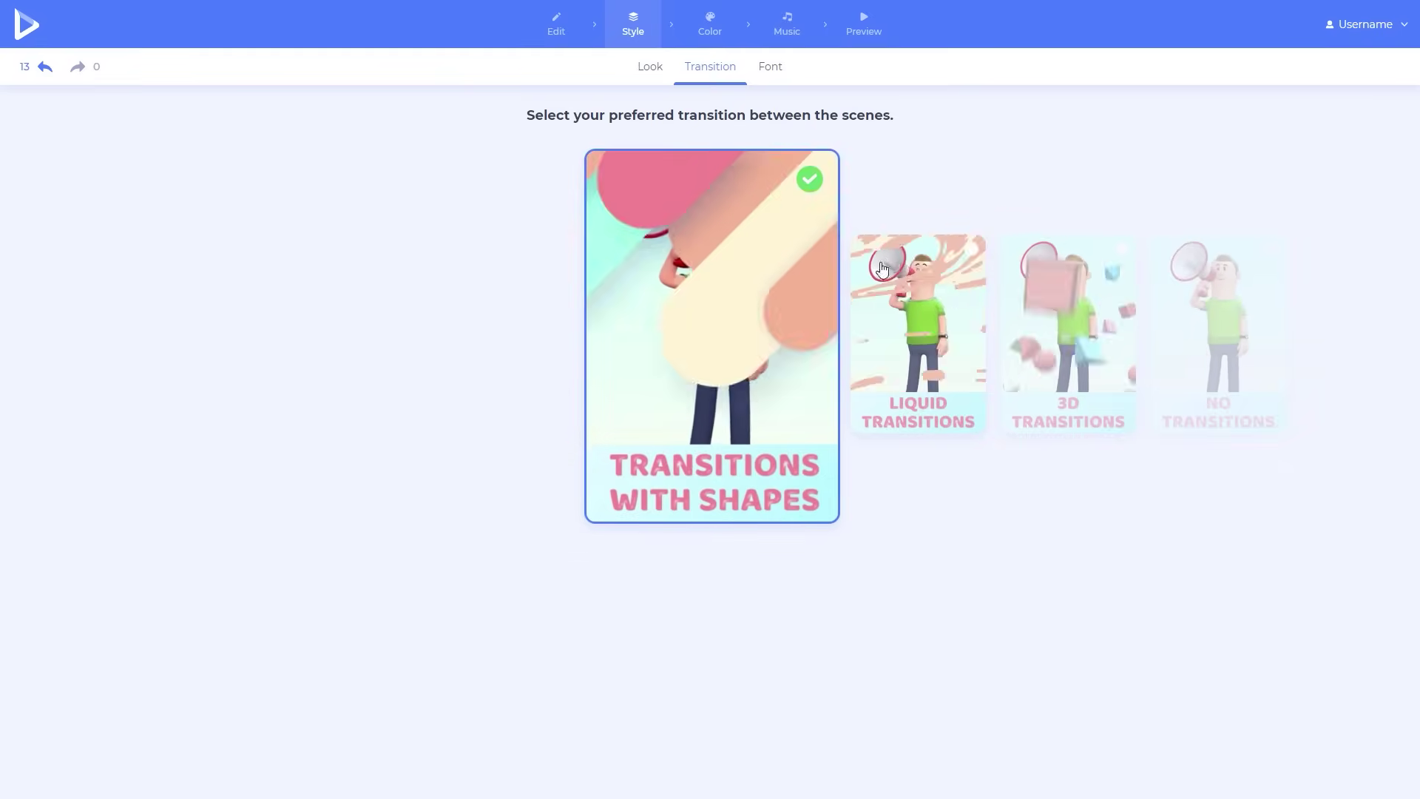
pyautogui.click(901, 289)
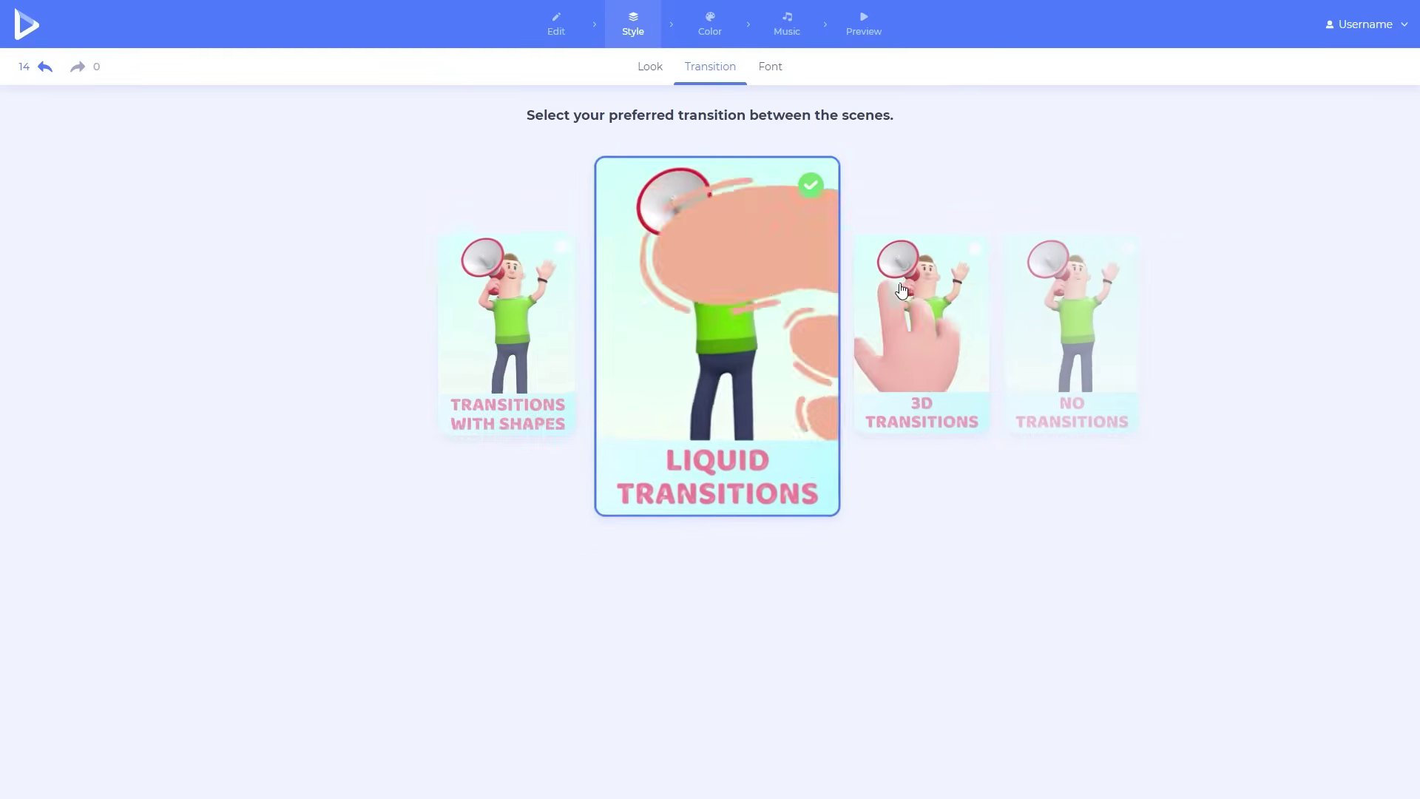
# Set the primary font to ArchivoBlack-Regular and apply the fourth colour preset.
pyautogui.click(769, 67)
pyautogui.click(175, 172)
pyautogui.click(158, 252)
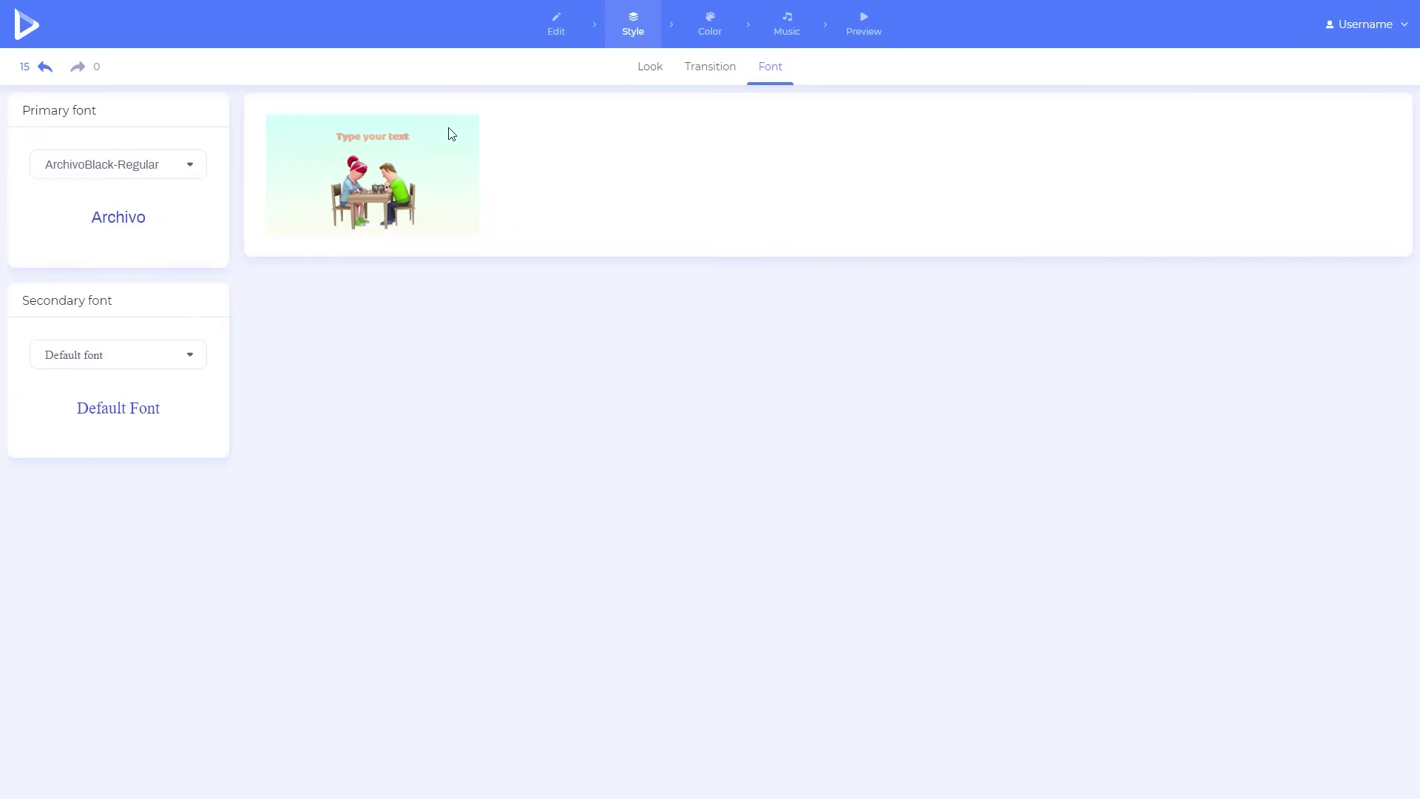
pyautogui.click(707, 28)
pyautogui.click(406, 194)
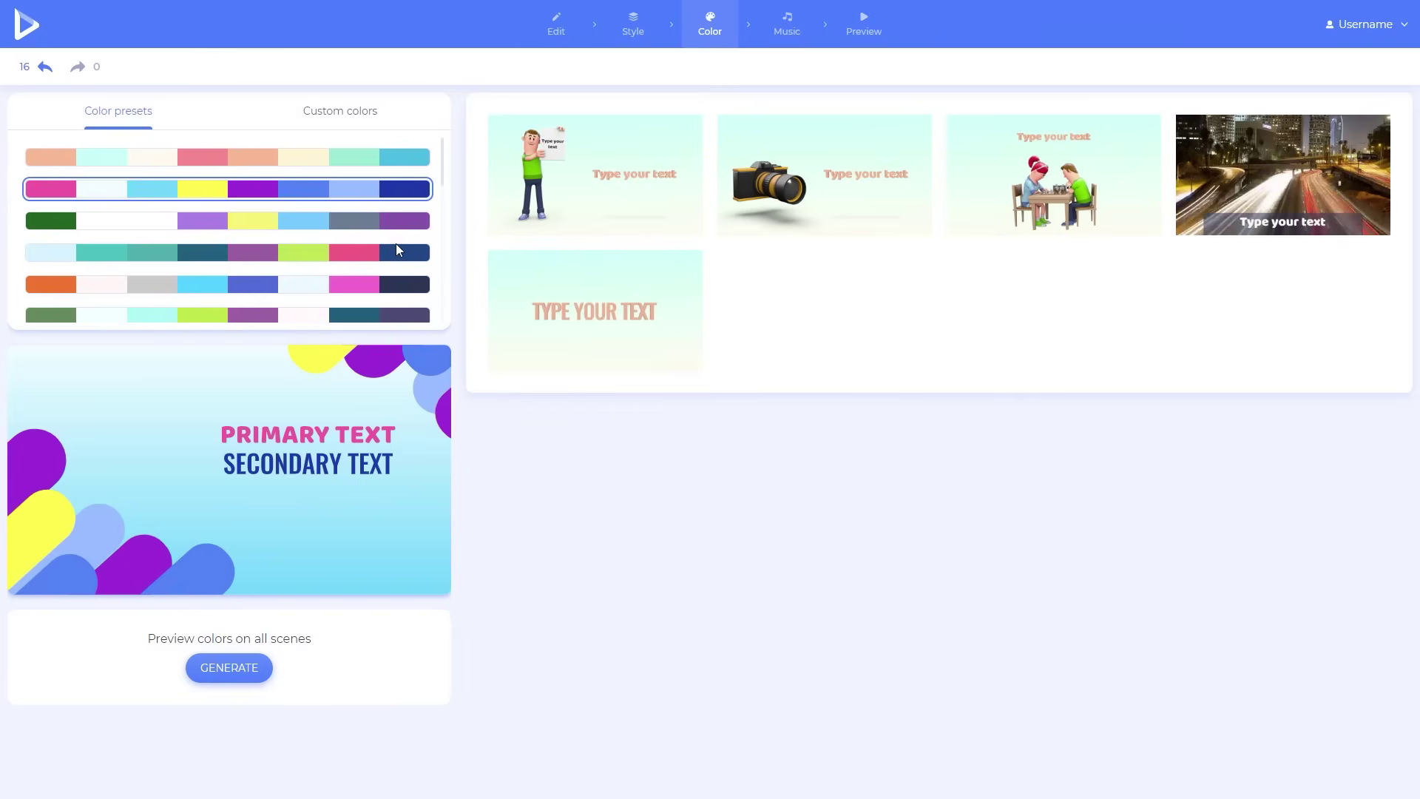
pyautogui.click(396, 252)
# Add the previously uploaded education.mp3 file as the video's voiceover.
pyautogui.click(791, 33)
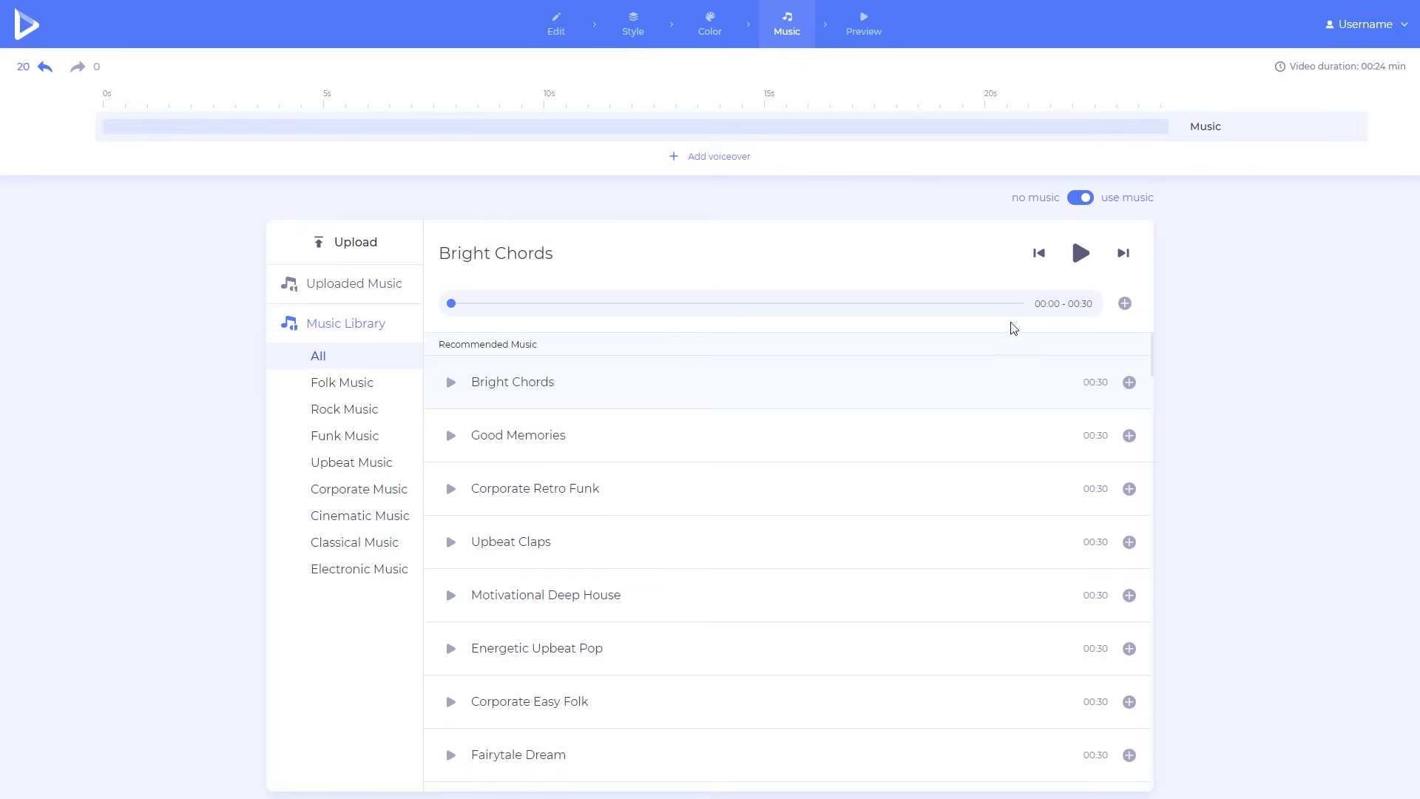
pyautogui.click(721, 158)
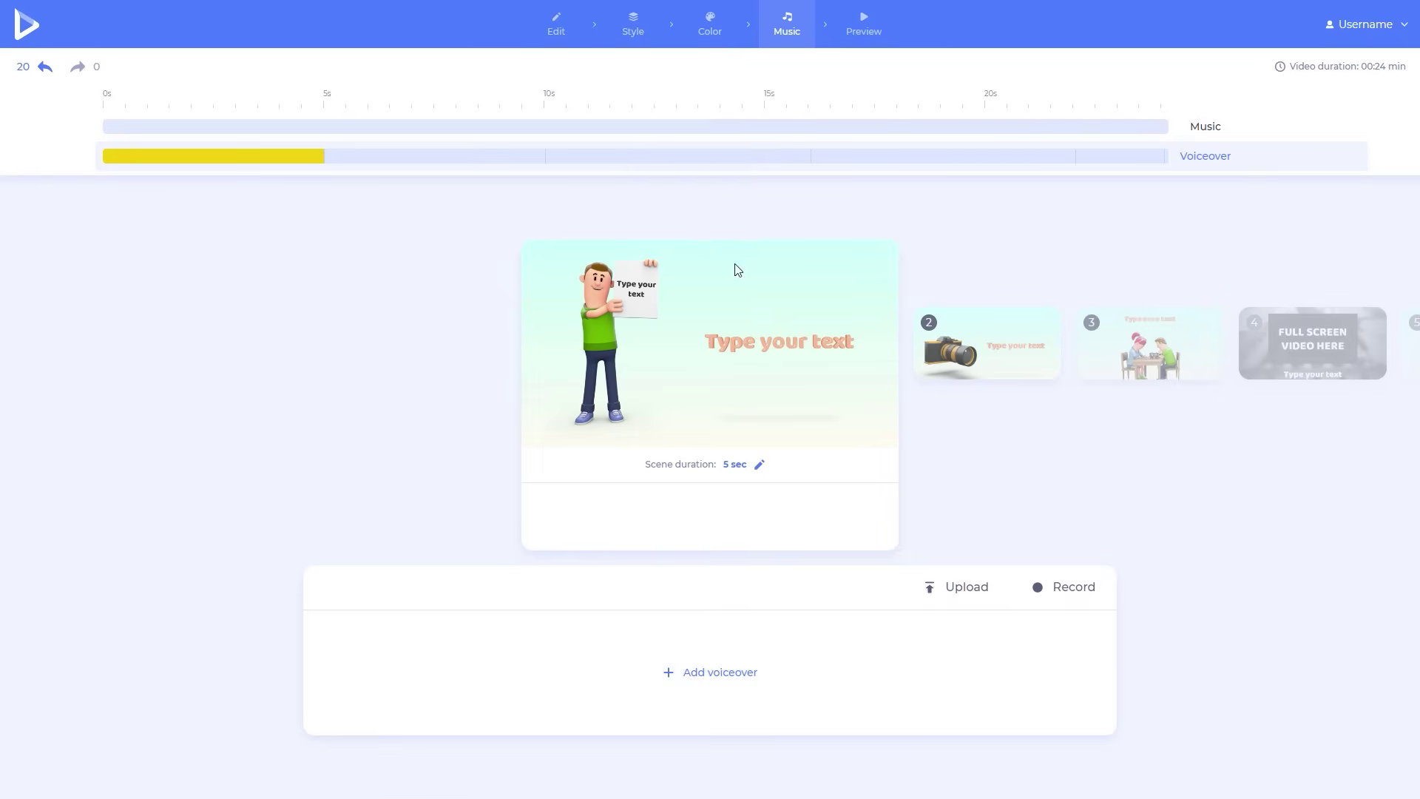
pyautogui.click(717, 670)
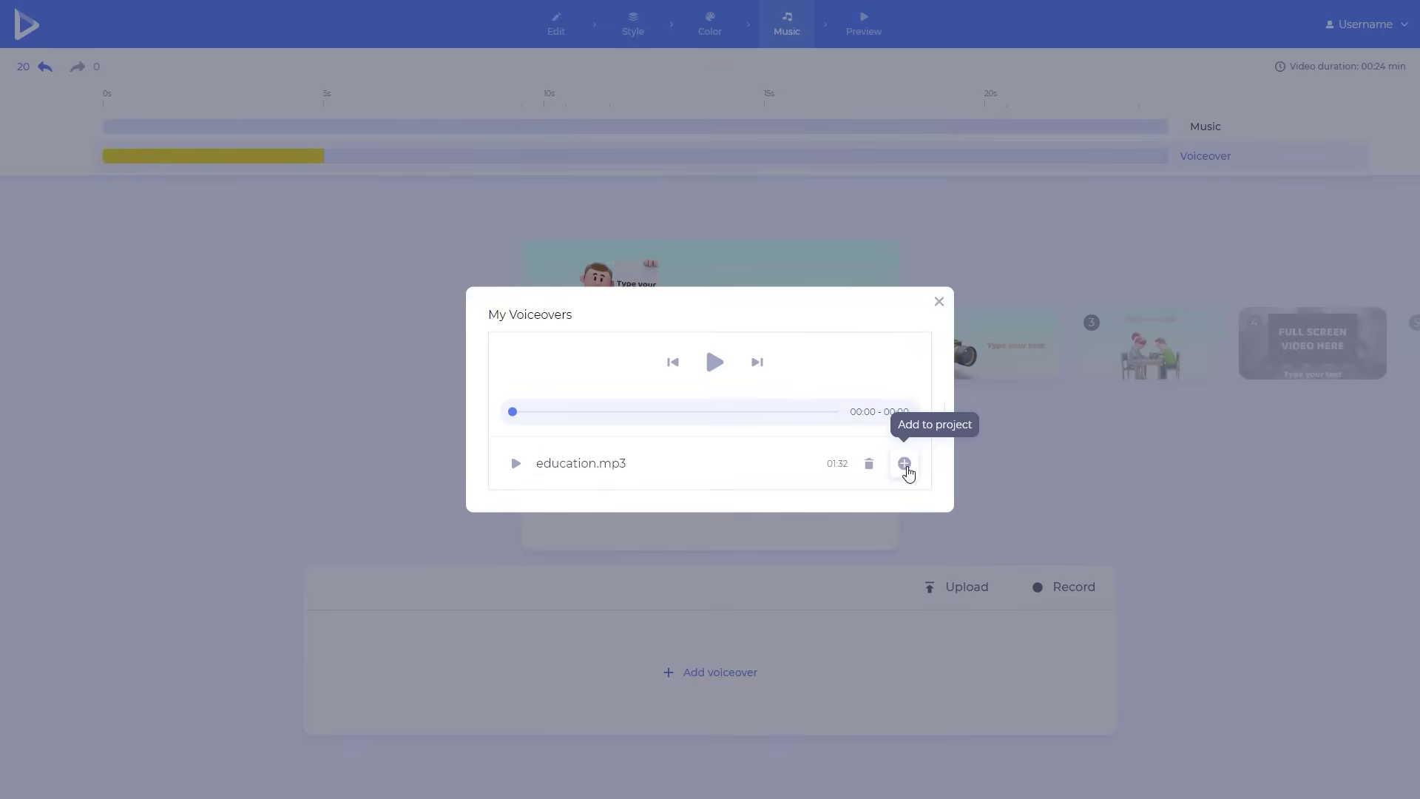
pyautogui.click(904, 464)
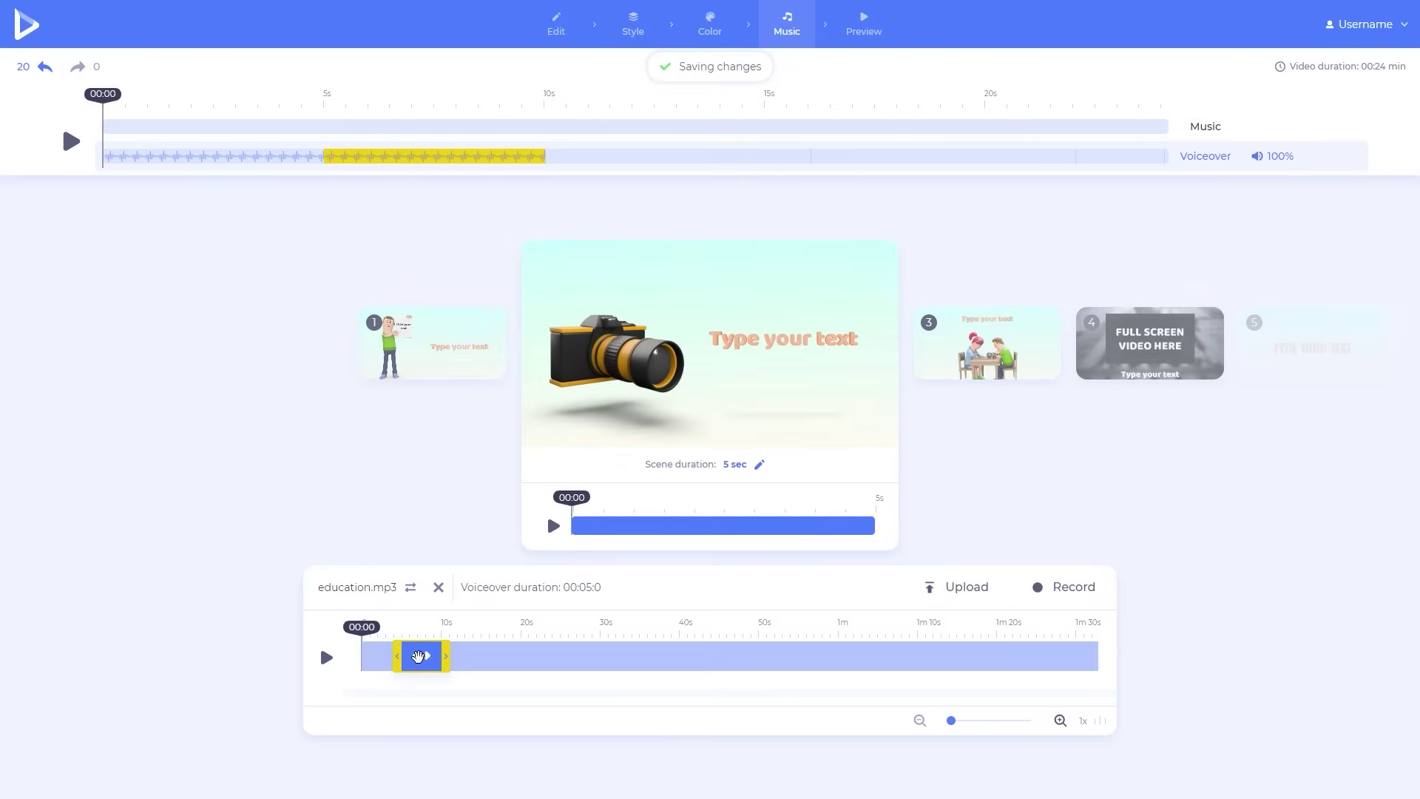
# Render a free preview, then start a new video from the Study Tips to Improve Learning story.
pyautogui.click(863, 23)
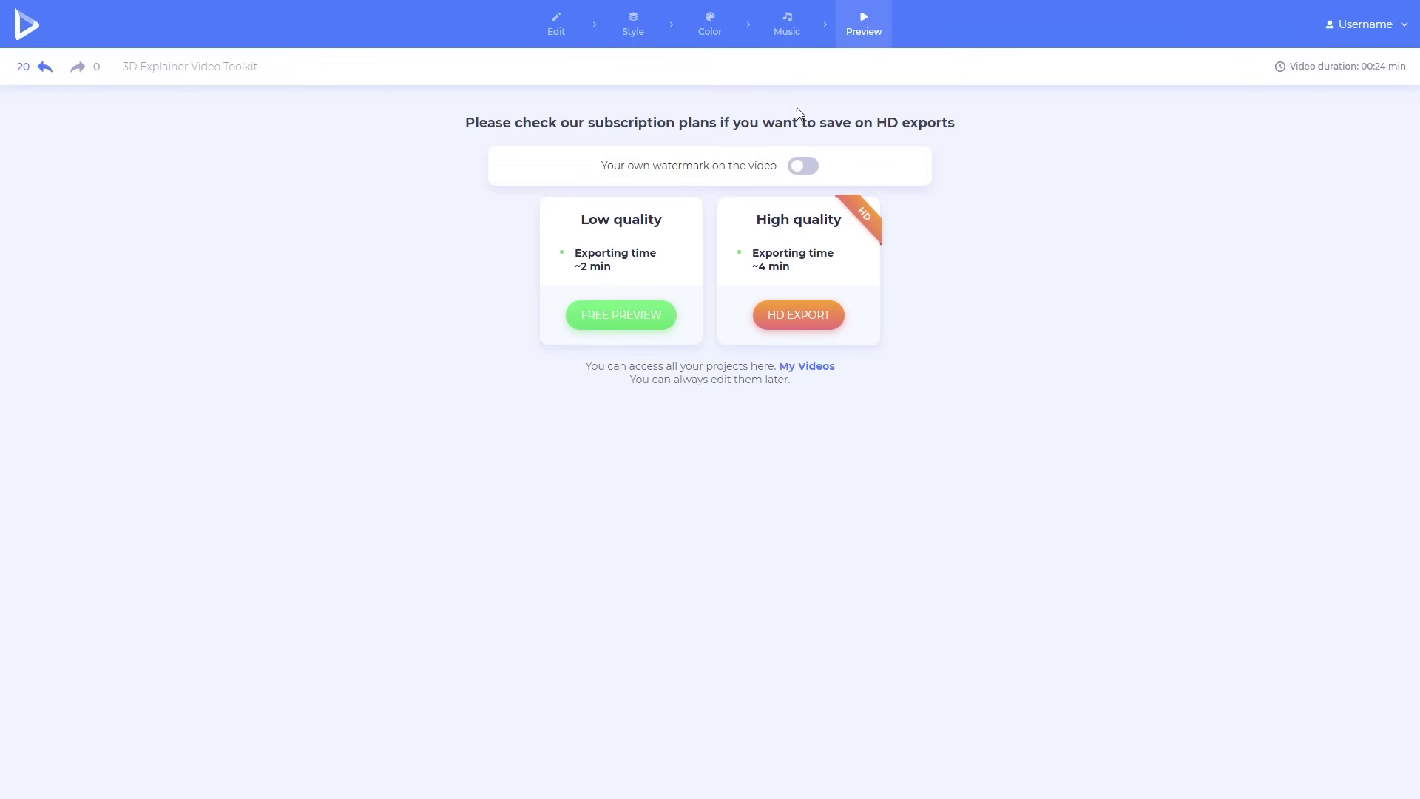
pyautogui.click(622, 319)
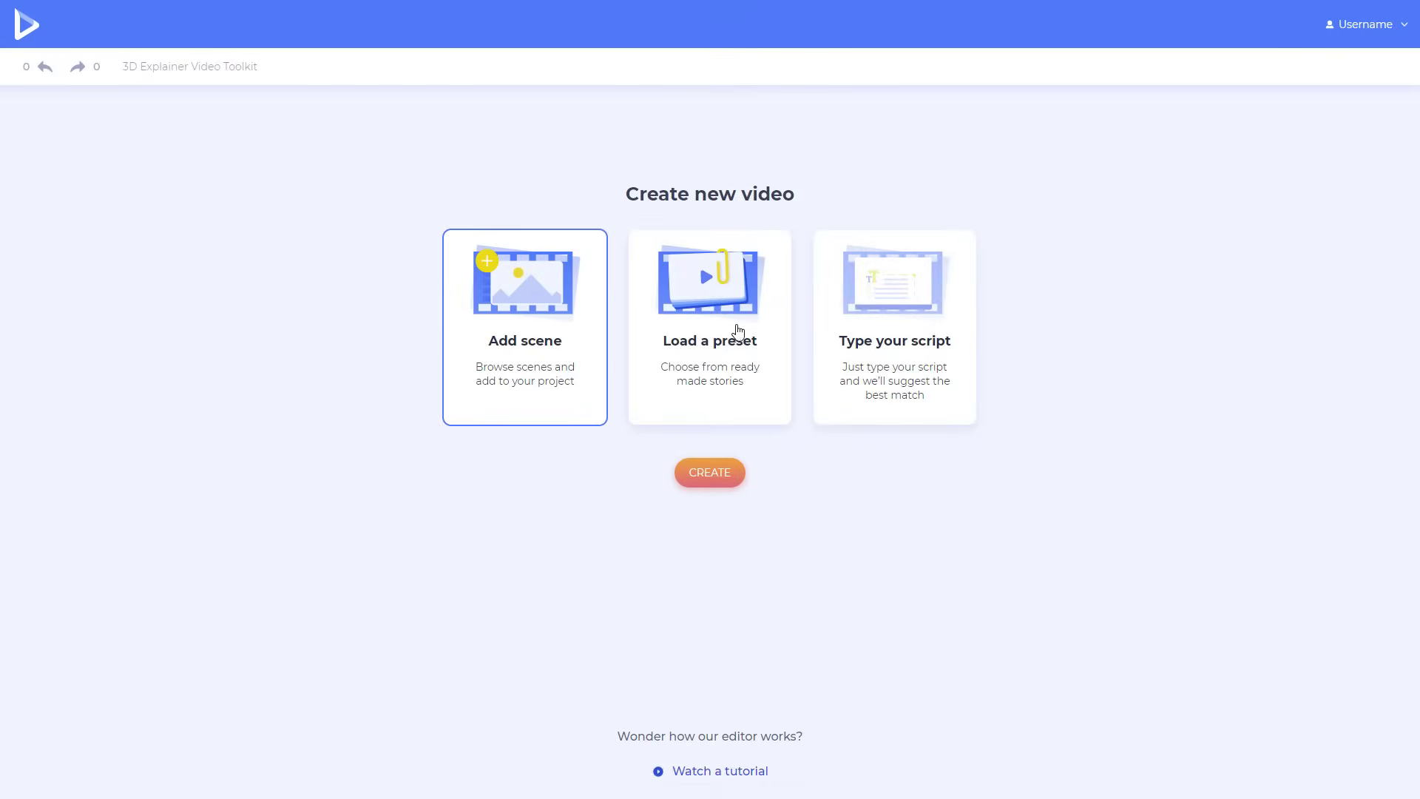
pyautogui.click(738, 327)
pyautogui.click(710, 473)
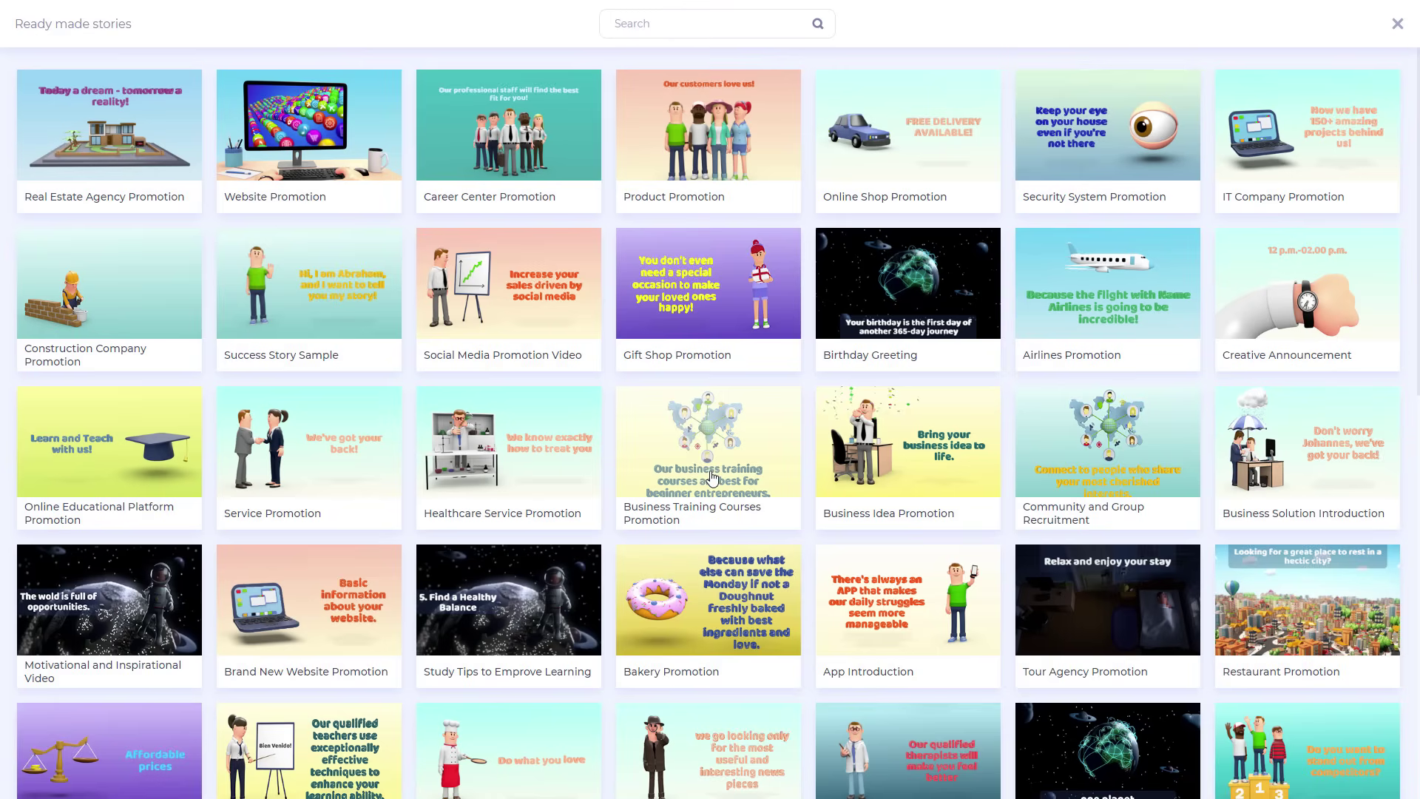
pyautogui.click(565, 581)
pyautogui.click(409, 531)
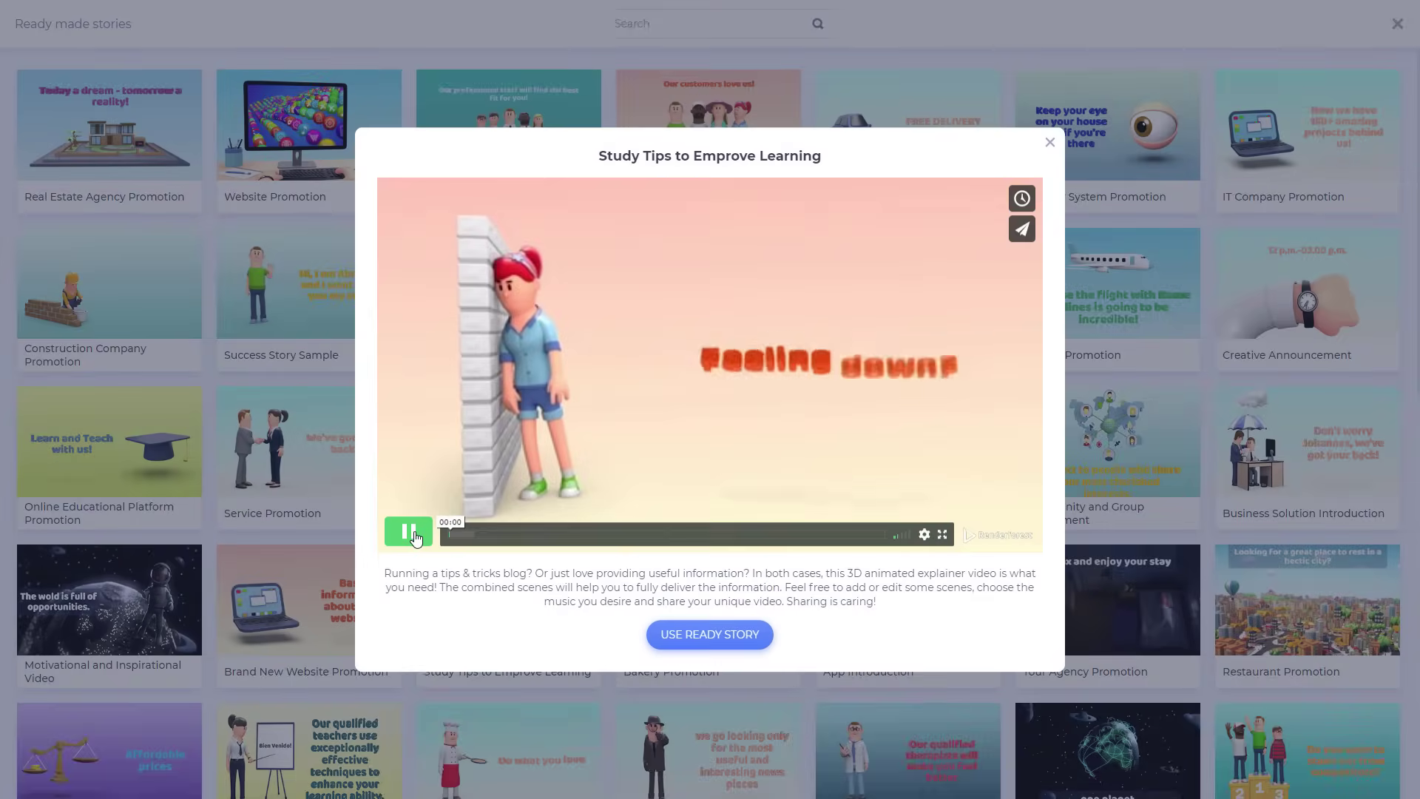
pyautogui.click(672, 644)
pyautogui.click(627, 725)
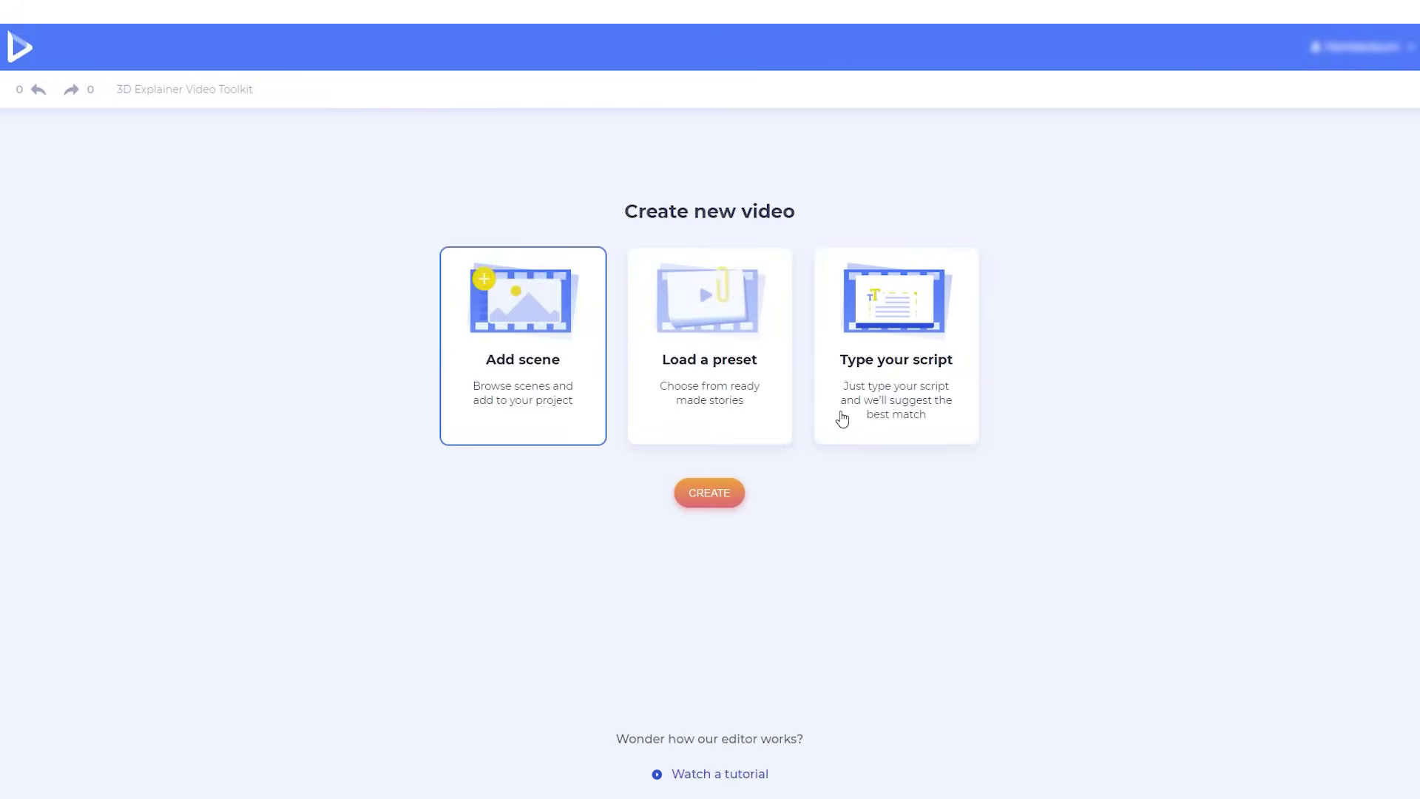
# Paste the five-line delivery-service script, generate the project, and view its envelope and paper-stack scenes.
pyautogui.click(842, 419)
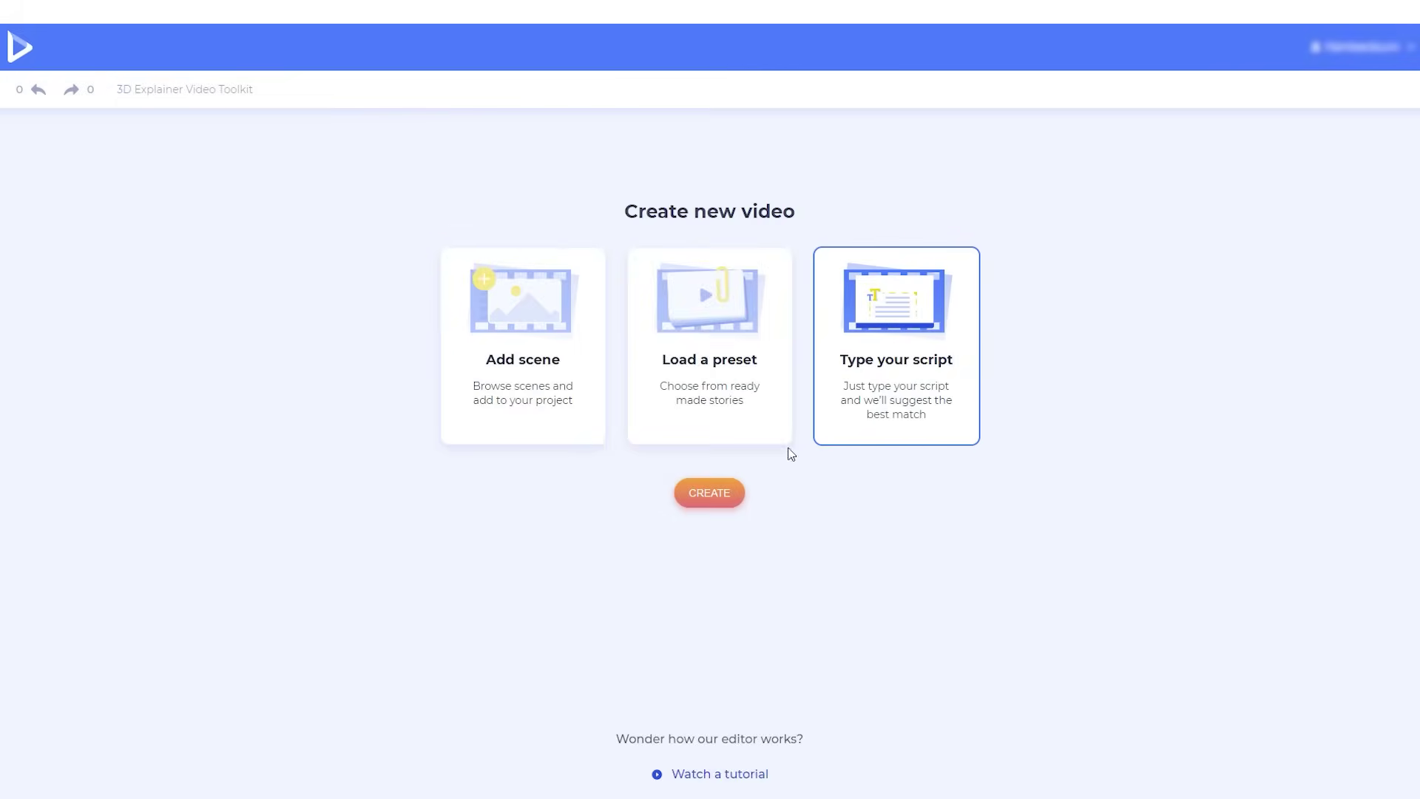
pyautogui.click(724, 494)
pyautogui.write("Meet John He's received important documents But he doesn't have time to get them Don't worry, we have a solution! Use Delivery Service")
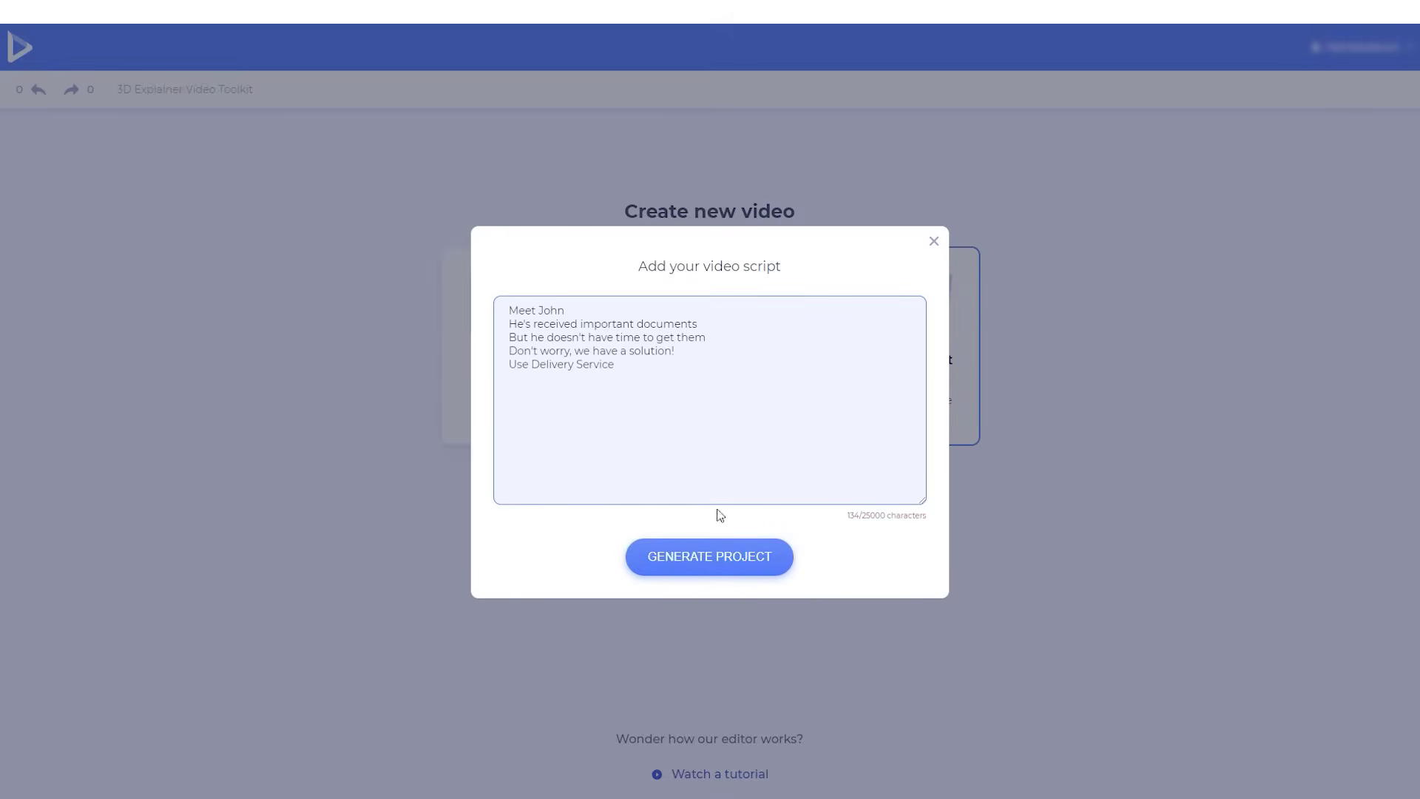
pyautogui.click(722, 556)
pyautogui.click(761, 559)
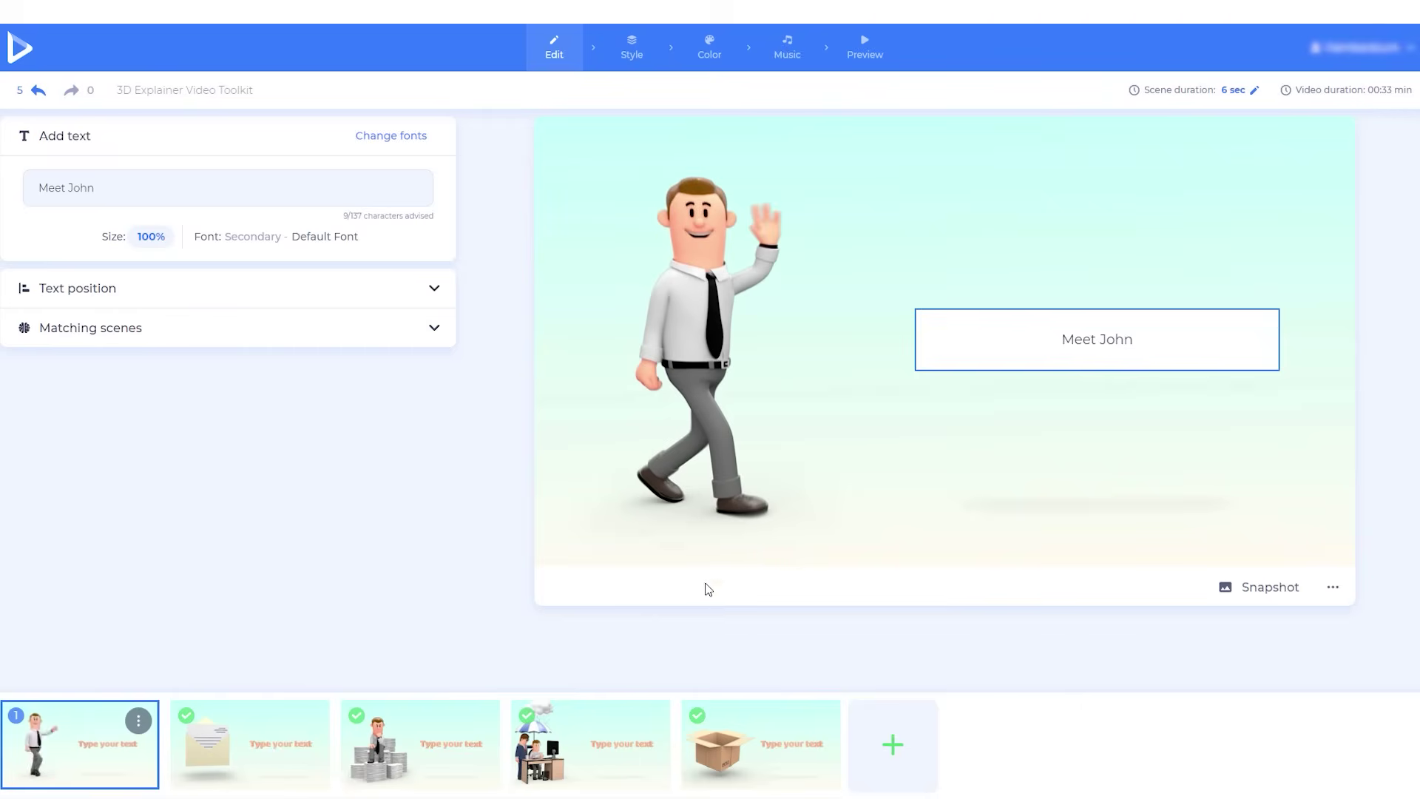
pyautogui.click(256, 755)
pyautogui.click(424, 753)
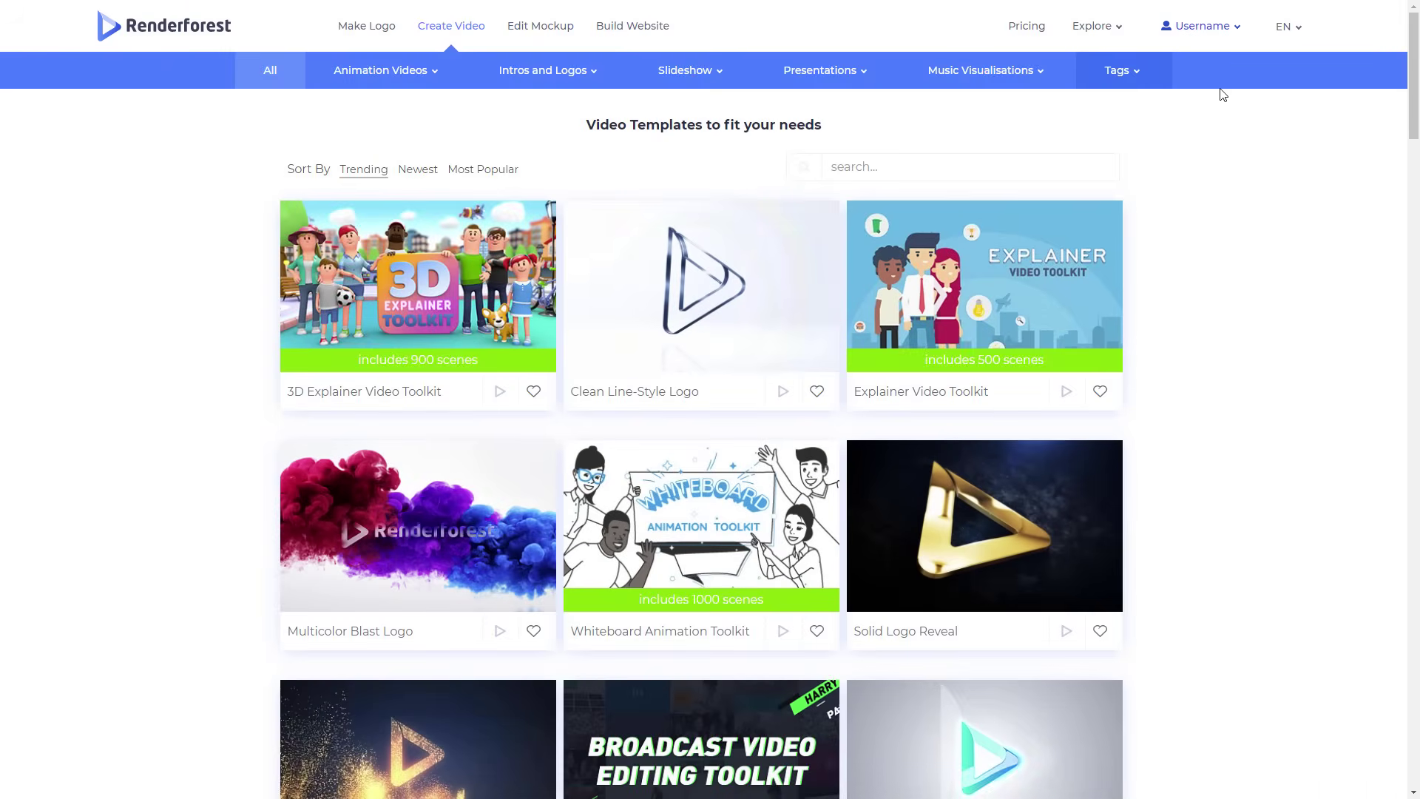
# Go to My Videos from the account menu.
pyautogui.click(1221, 27)
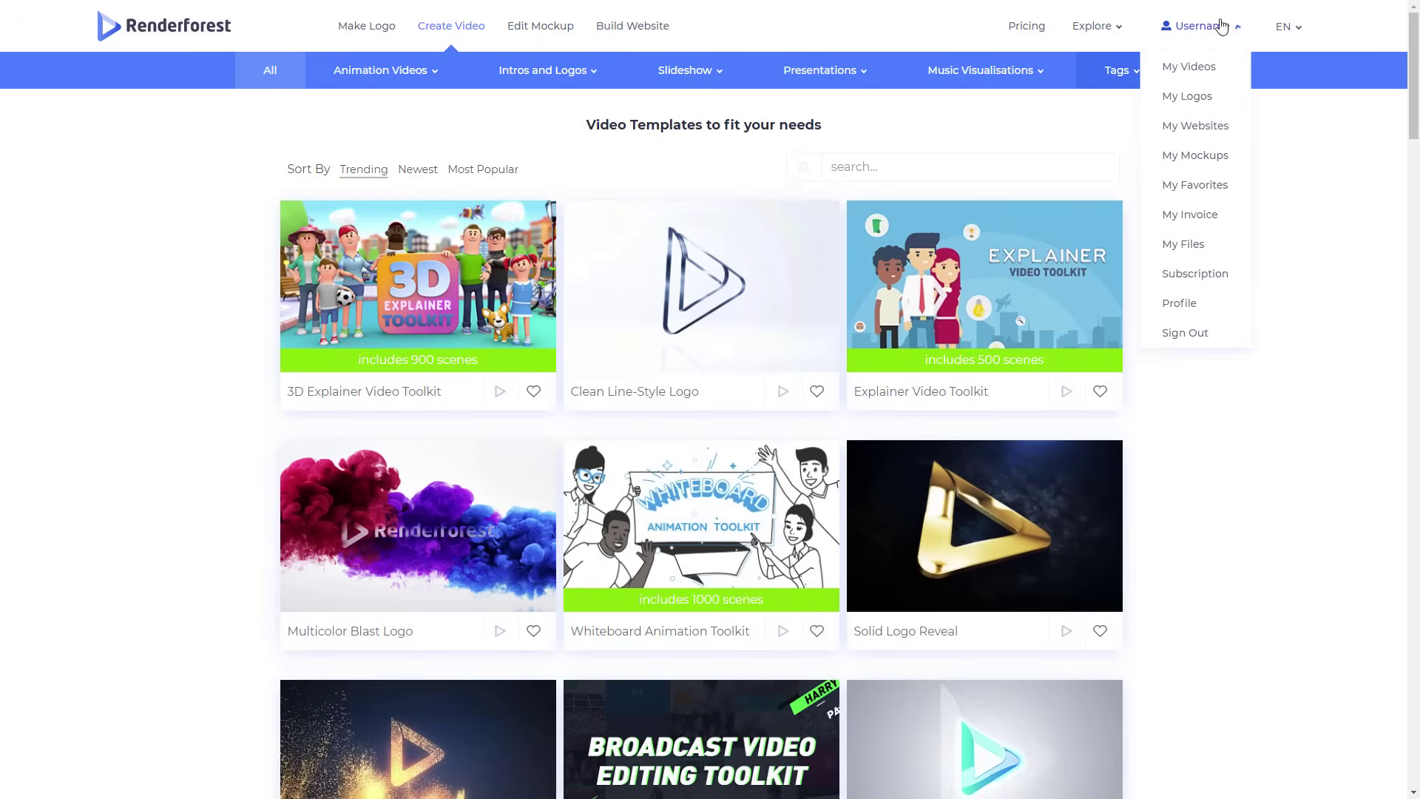
pyautogui.click(1213, 75)
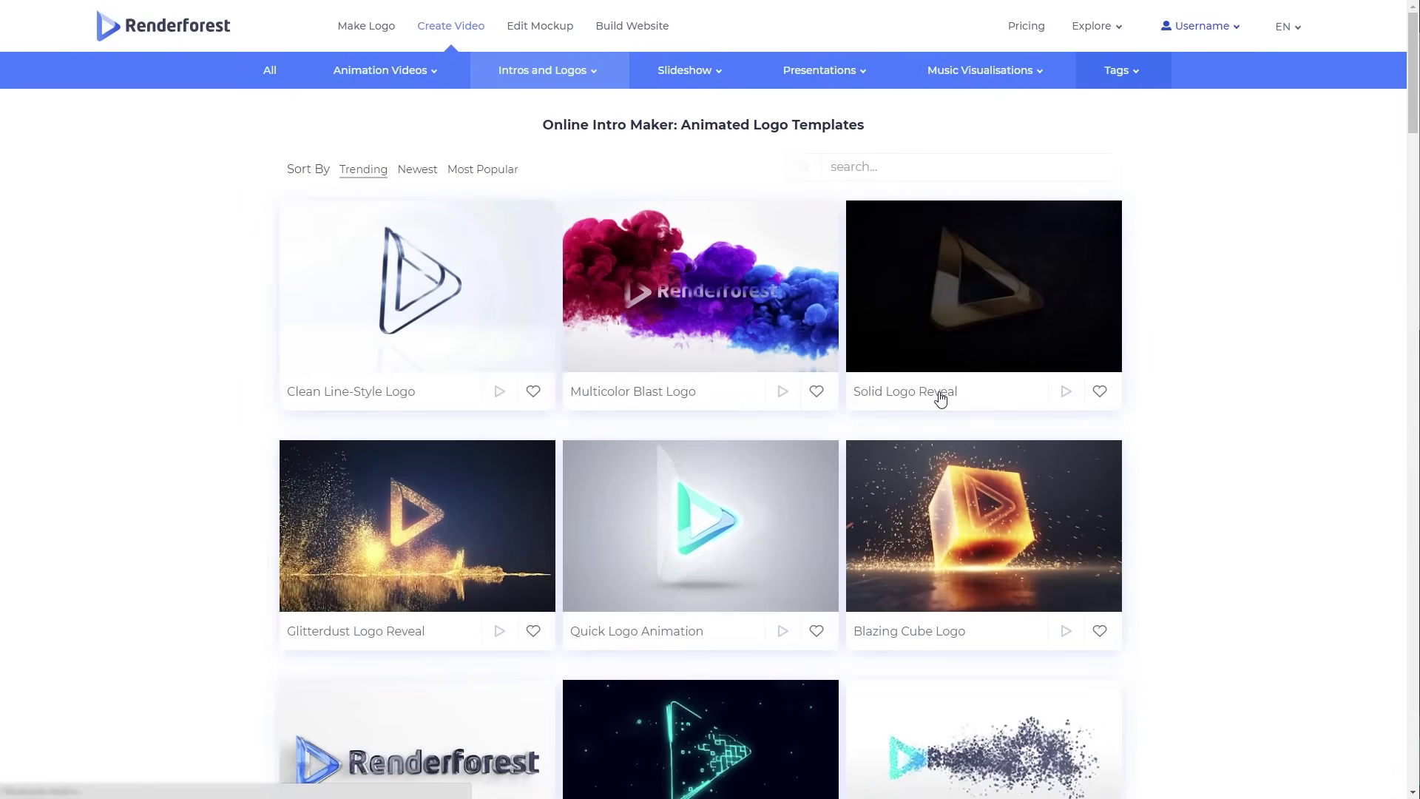
# Start a new Solid Logo Reveal video and open the options for adding its logo.
pyautogui.click(940, 400)
pyautogui.click(754, 474)
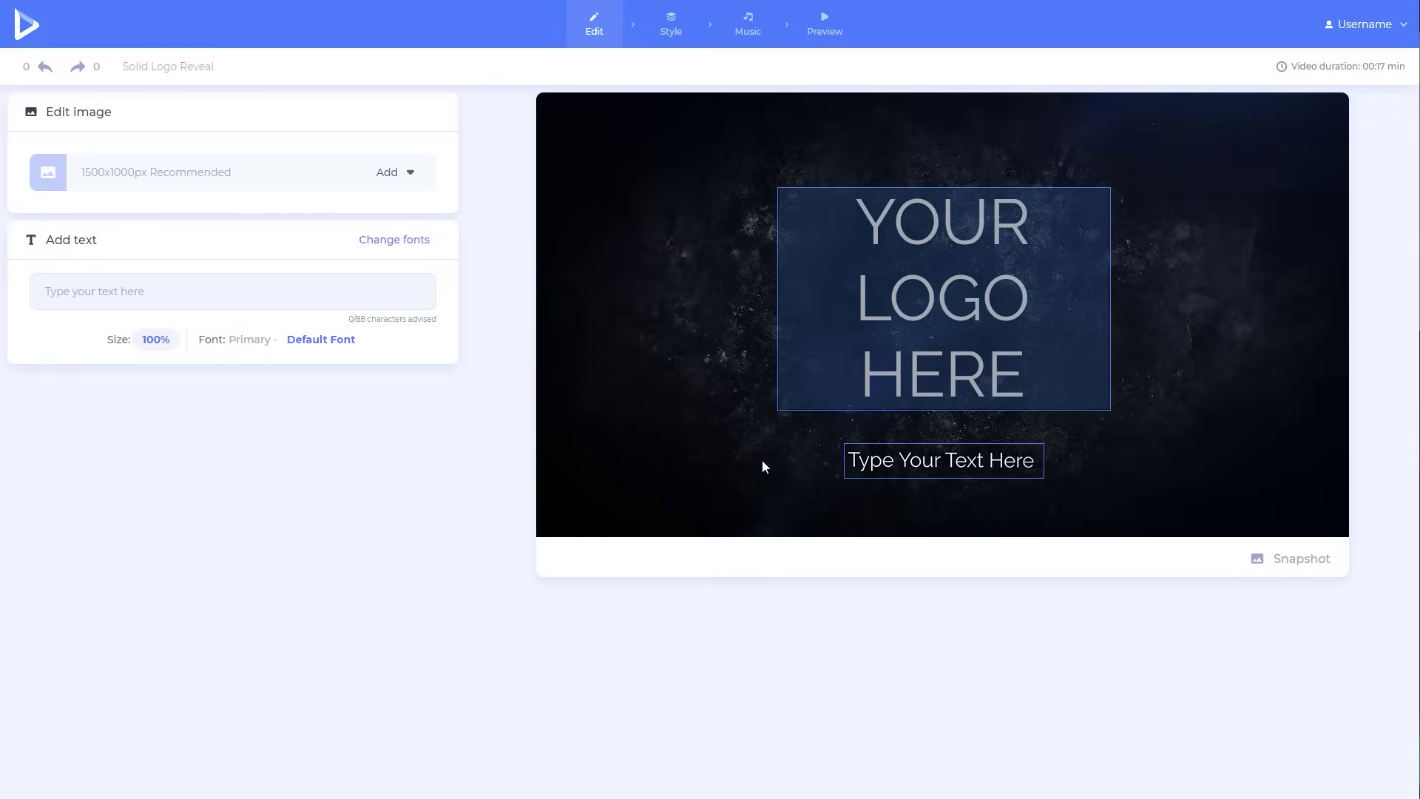
pyautogui.click(853, 334)
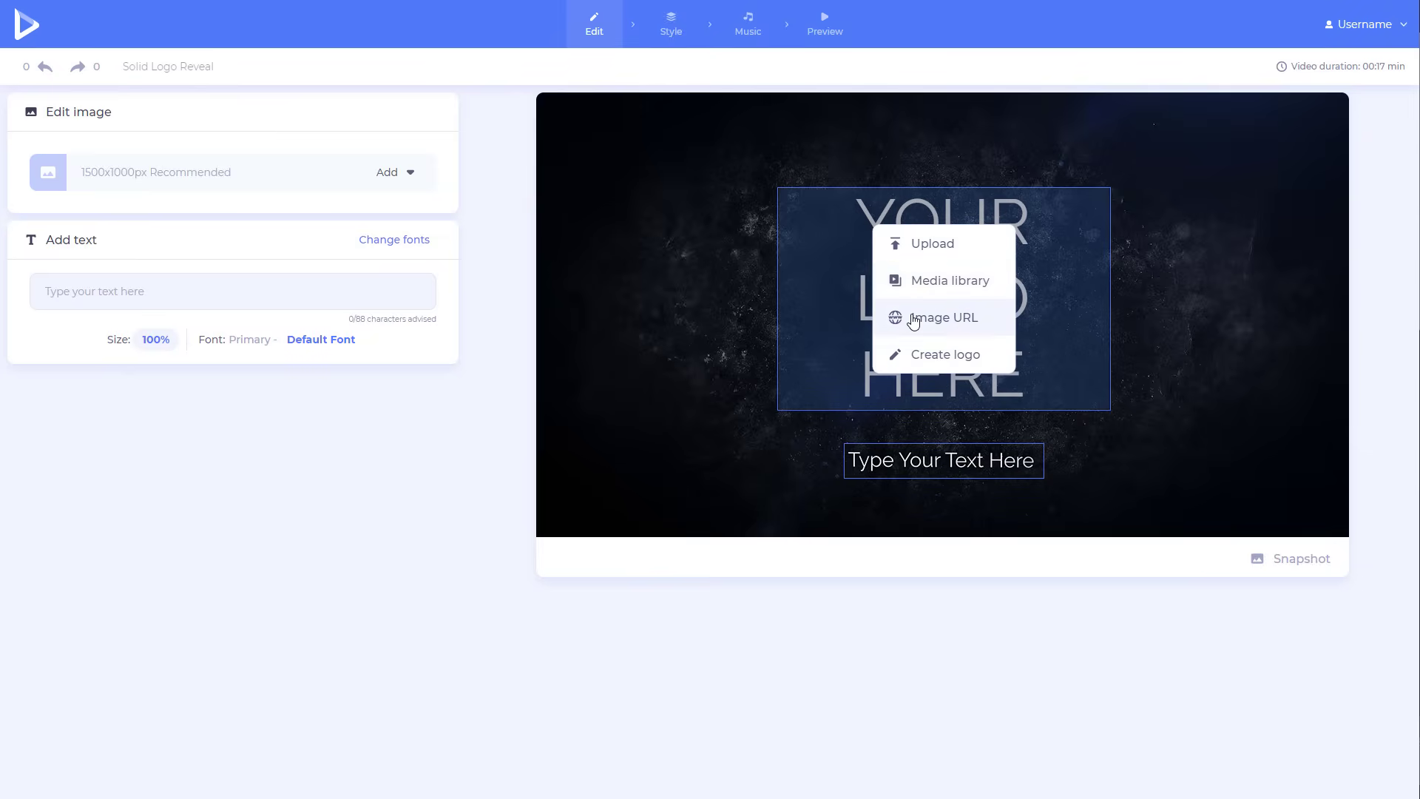
pyautogui.click(915, 356)
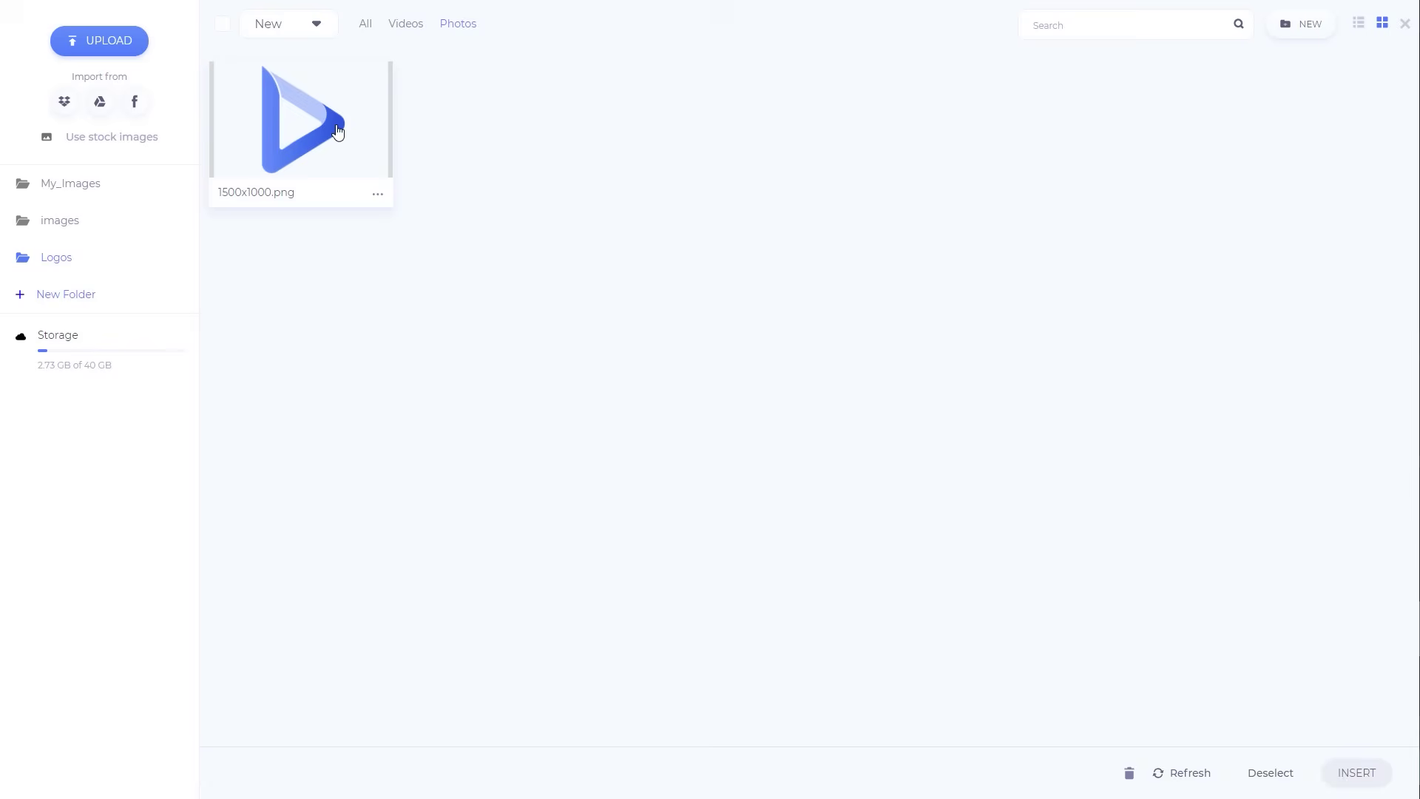
# Insert the 1500x1000.png logo, enlarged slightly within the frame.
pyautogui.click(1372, 775)
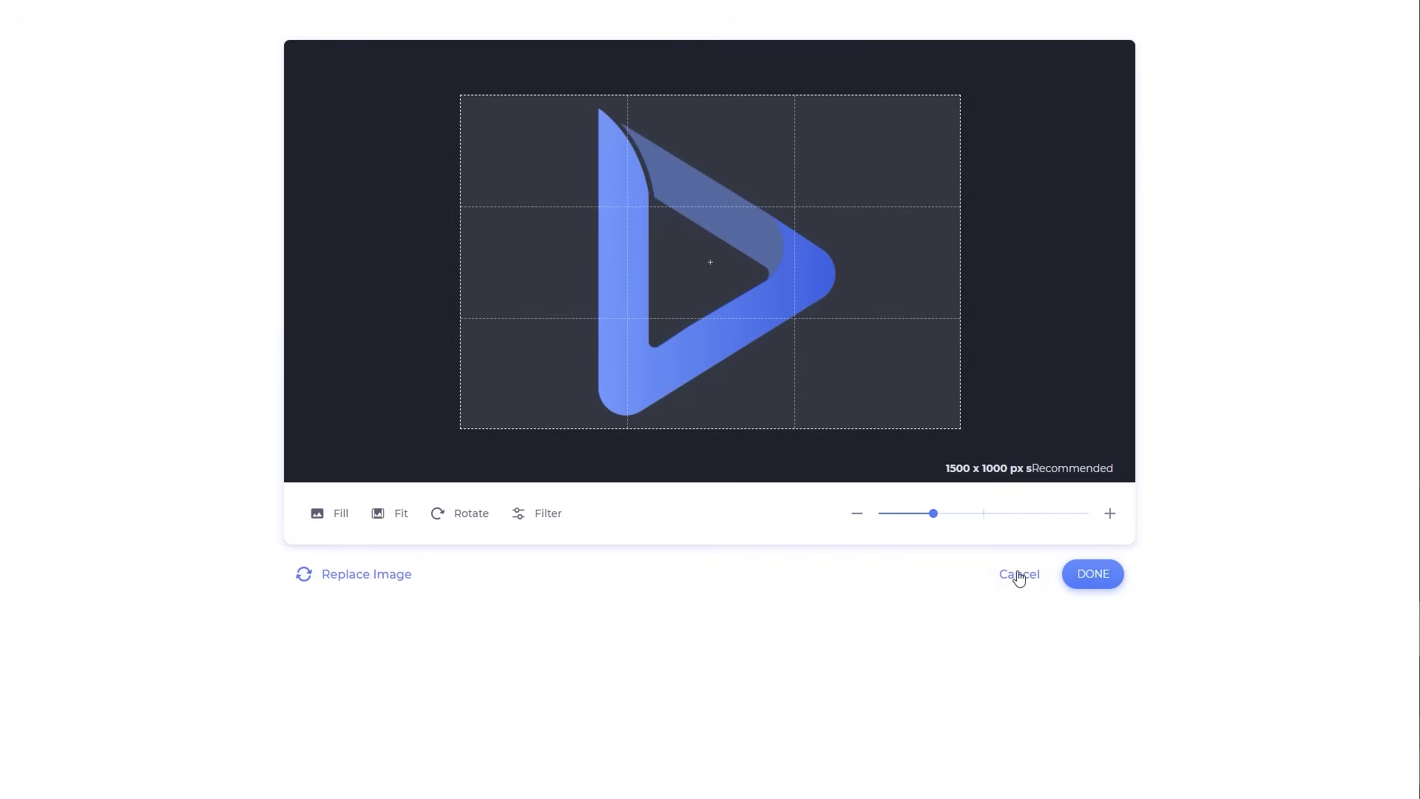
pyautogui.moveTo(936, 509); pyautogui.dragTo(939, 515)
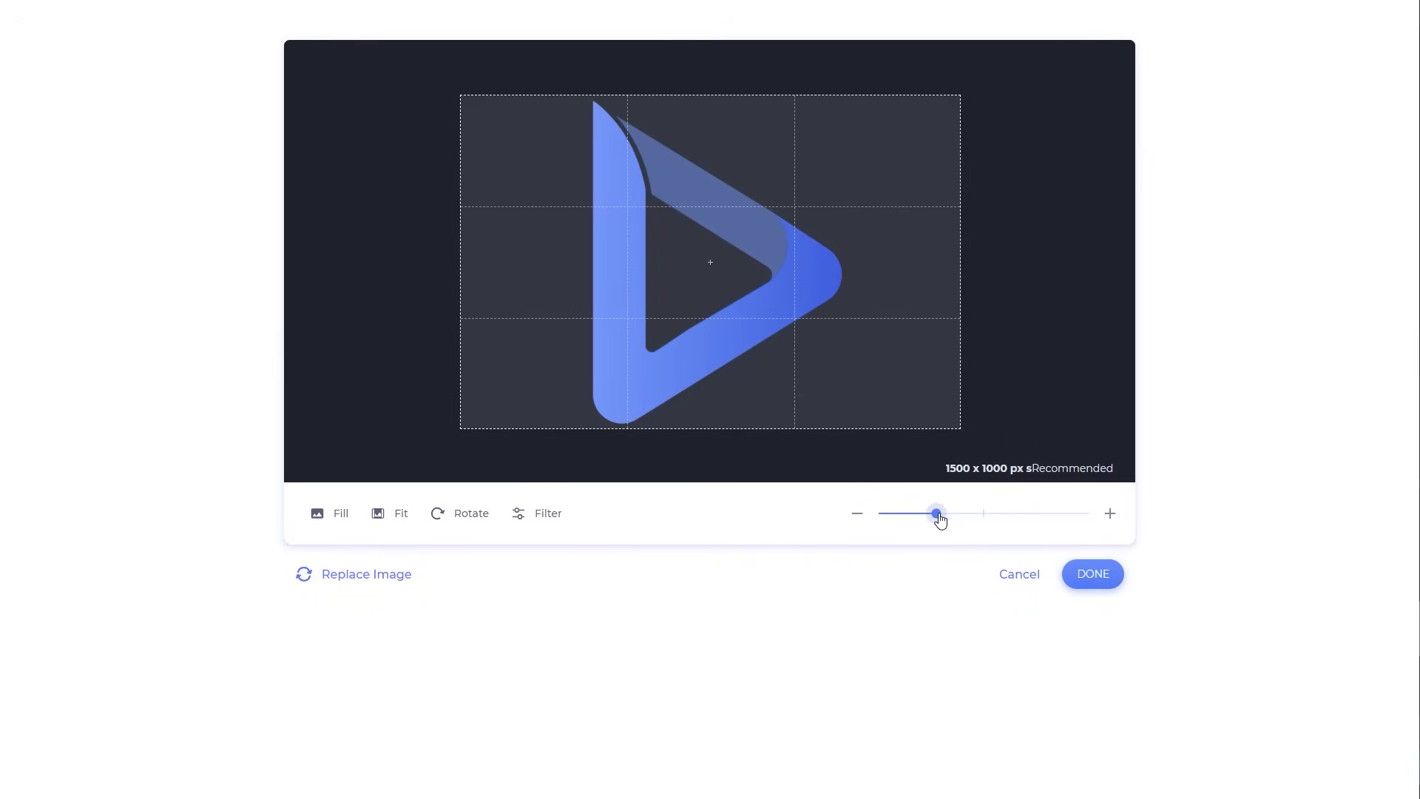
pyautogui.click(1092, 575)
pyautogui.click(362, 298)
pyautogui.write('w')
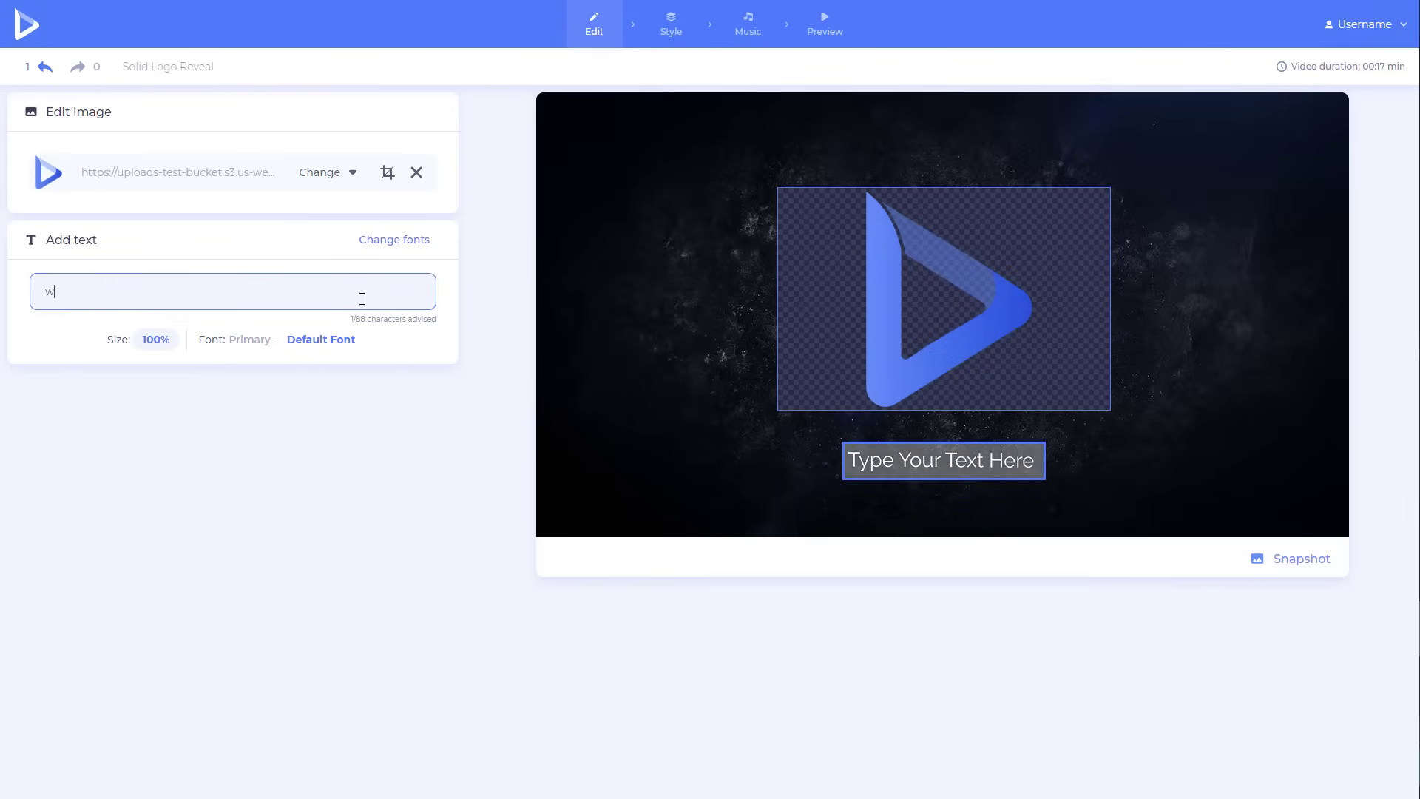
pyautogui.write('ww.renderforest.com')
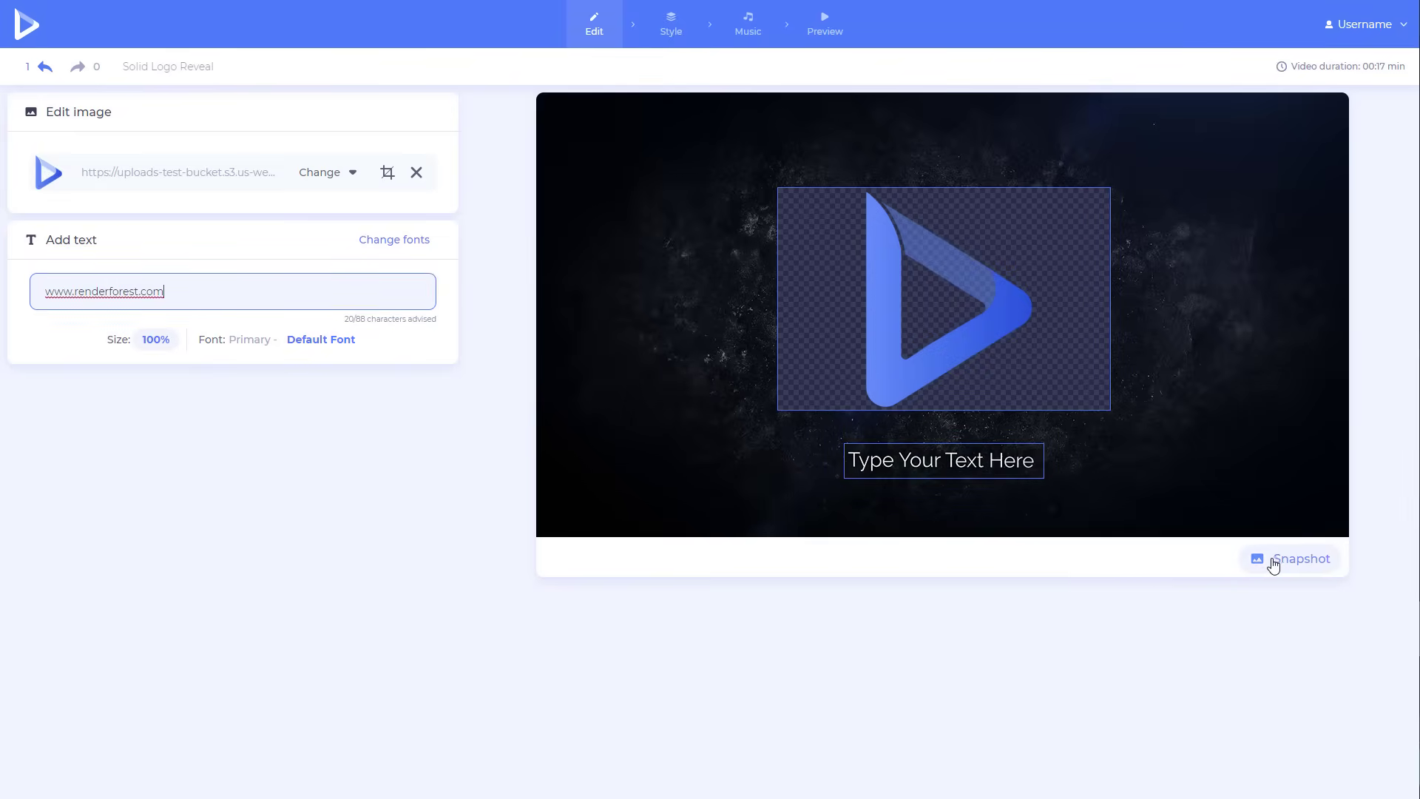
pyautogui.click(1273, 562)
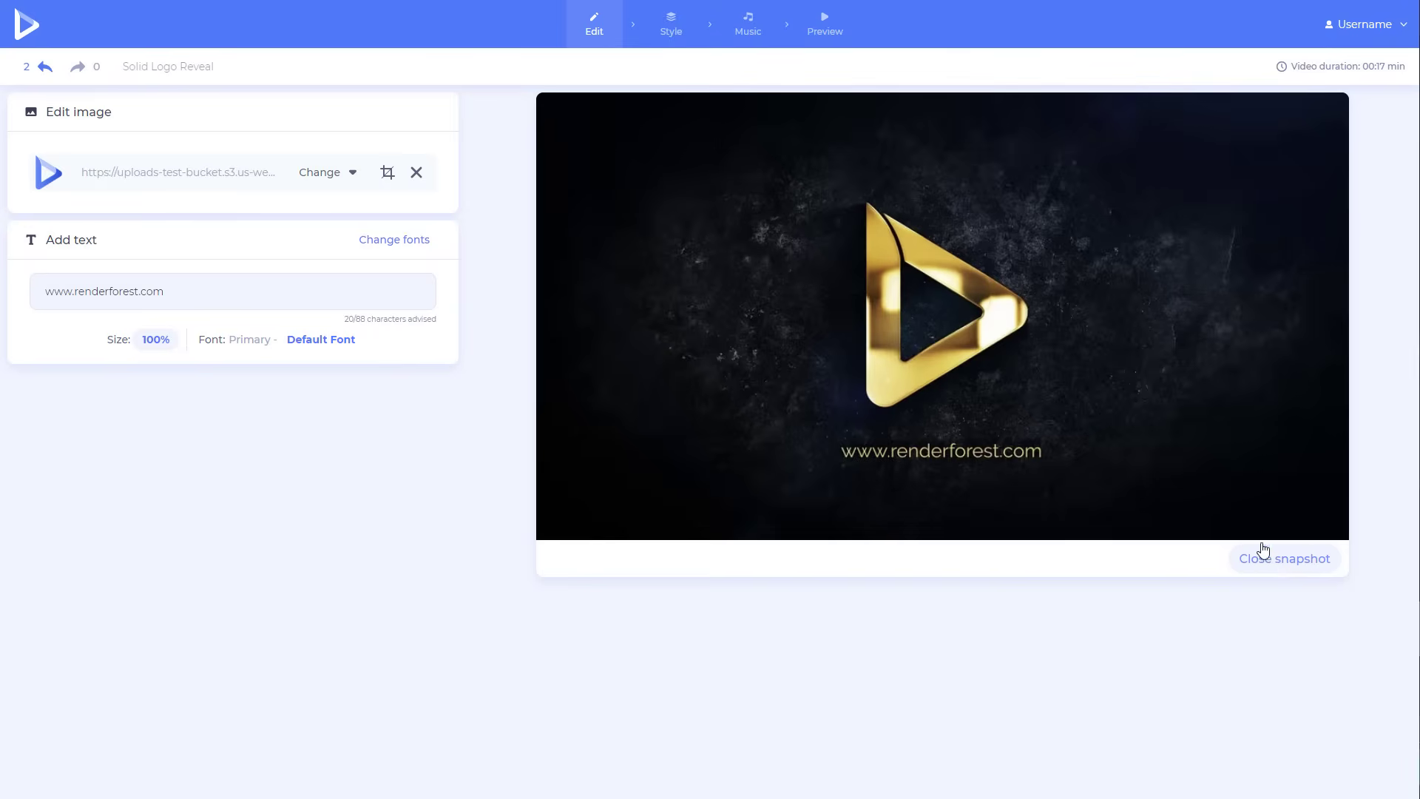
pyautogui.click(671, 23)
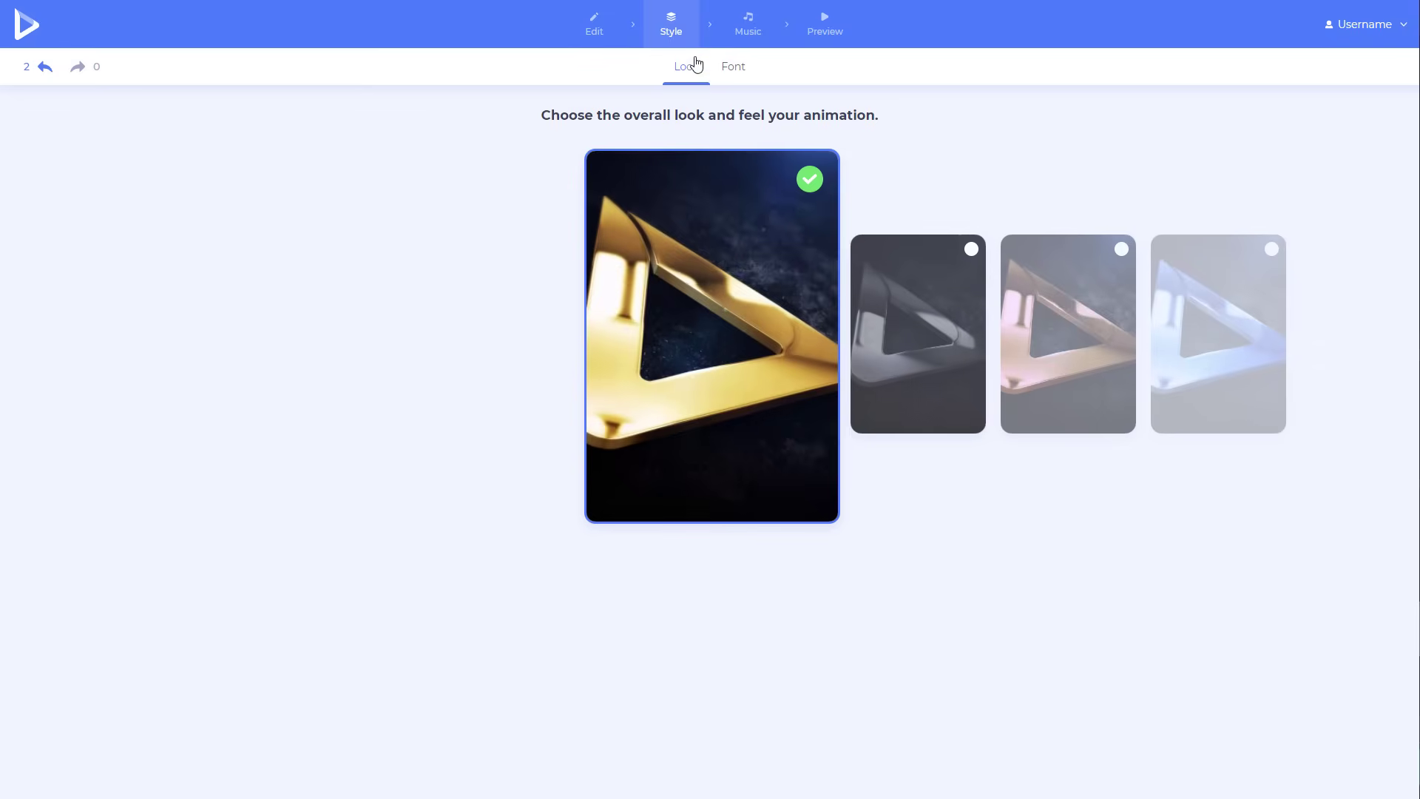
# Switch the intro two look styles over and add Inspiring Victory as its background music.
pyautogui.click(909, 343)
pyautogui.click(908, 342)
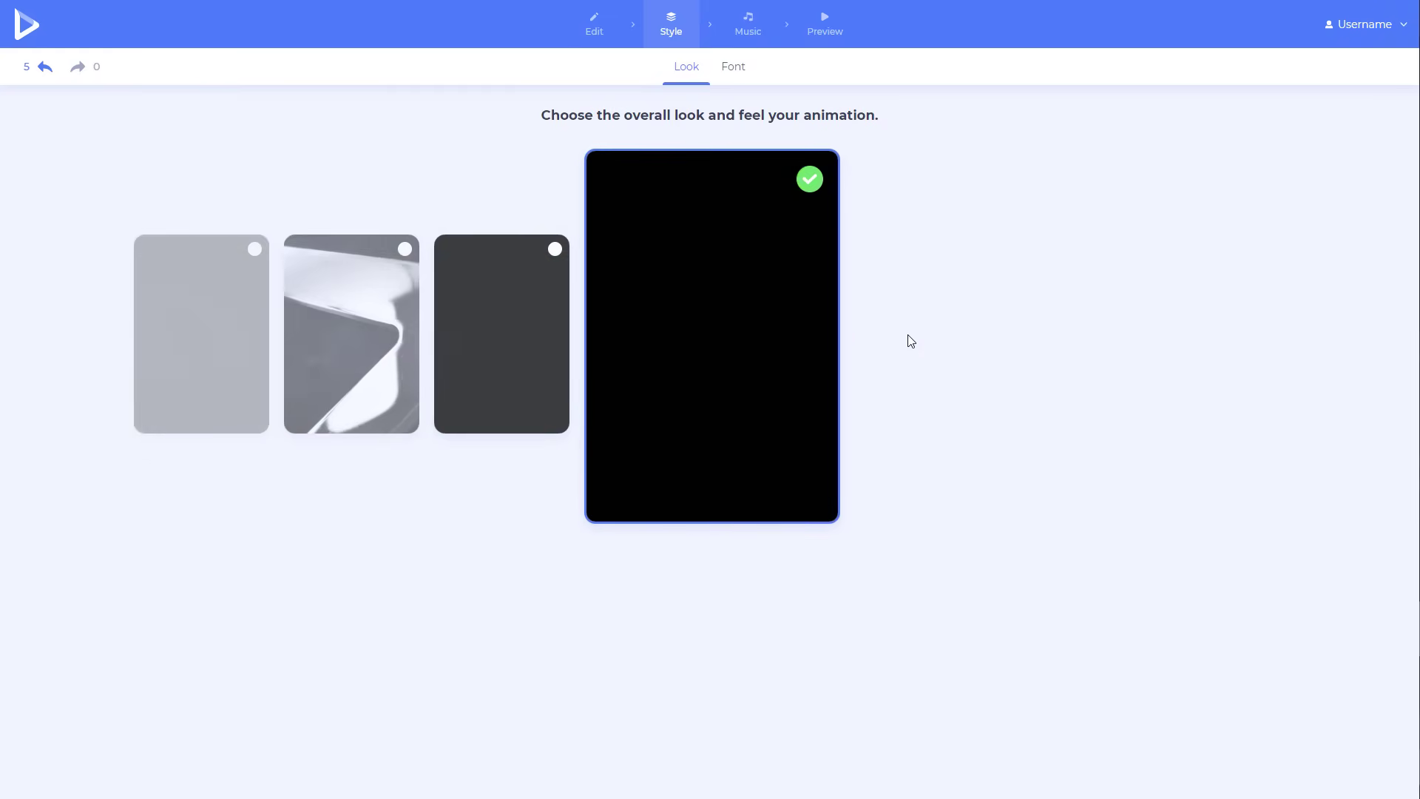
pyautogui.click(748, 24)
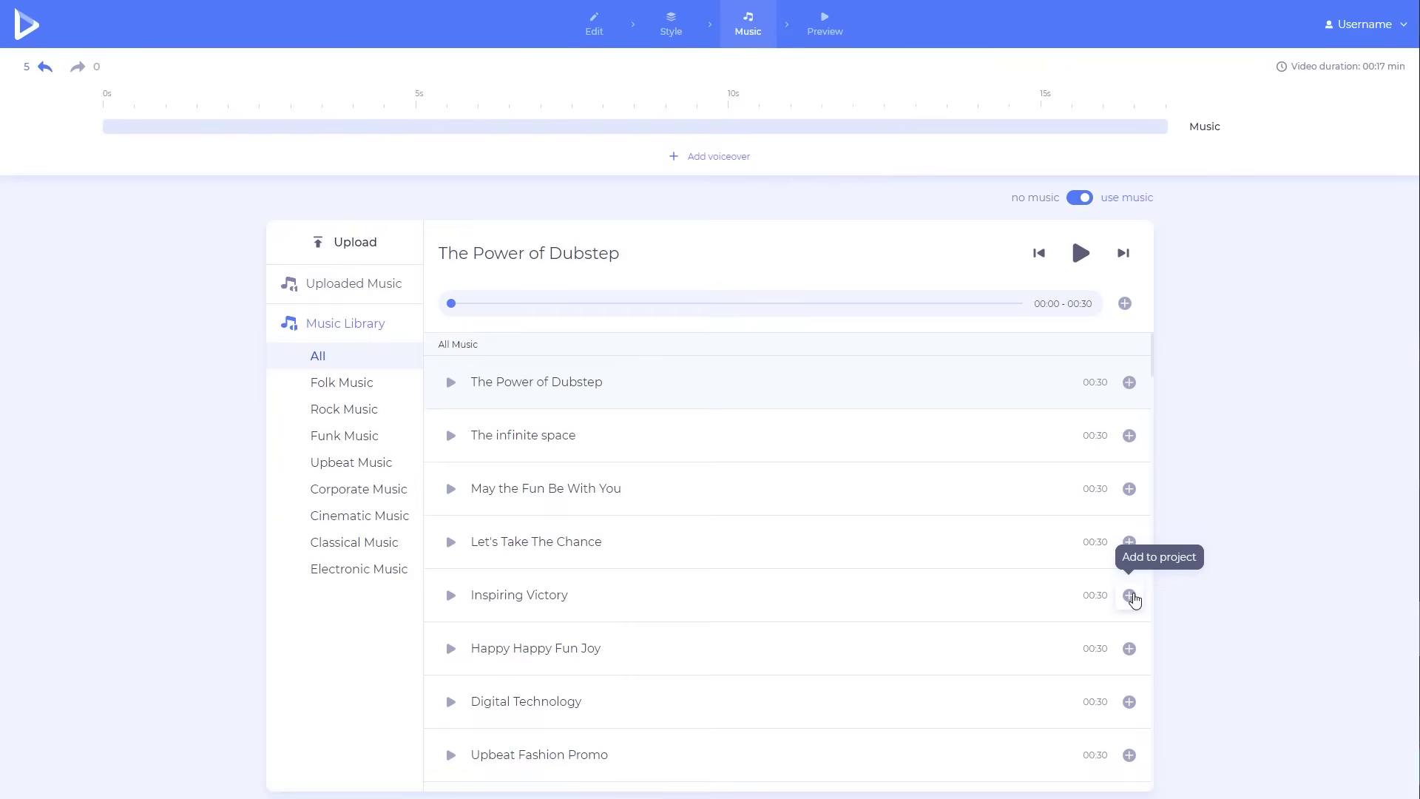
pyautogui.click(1129, 595)
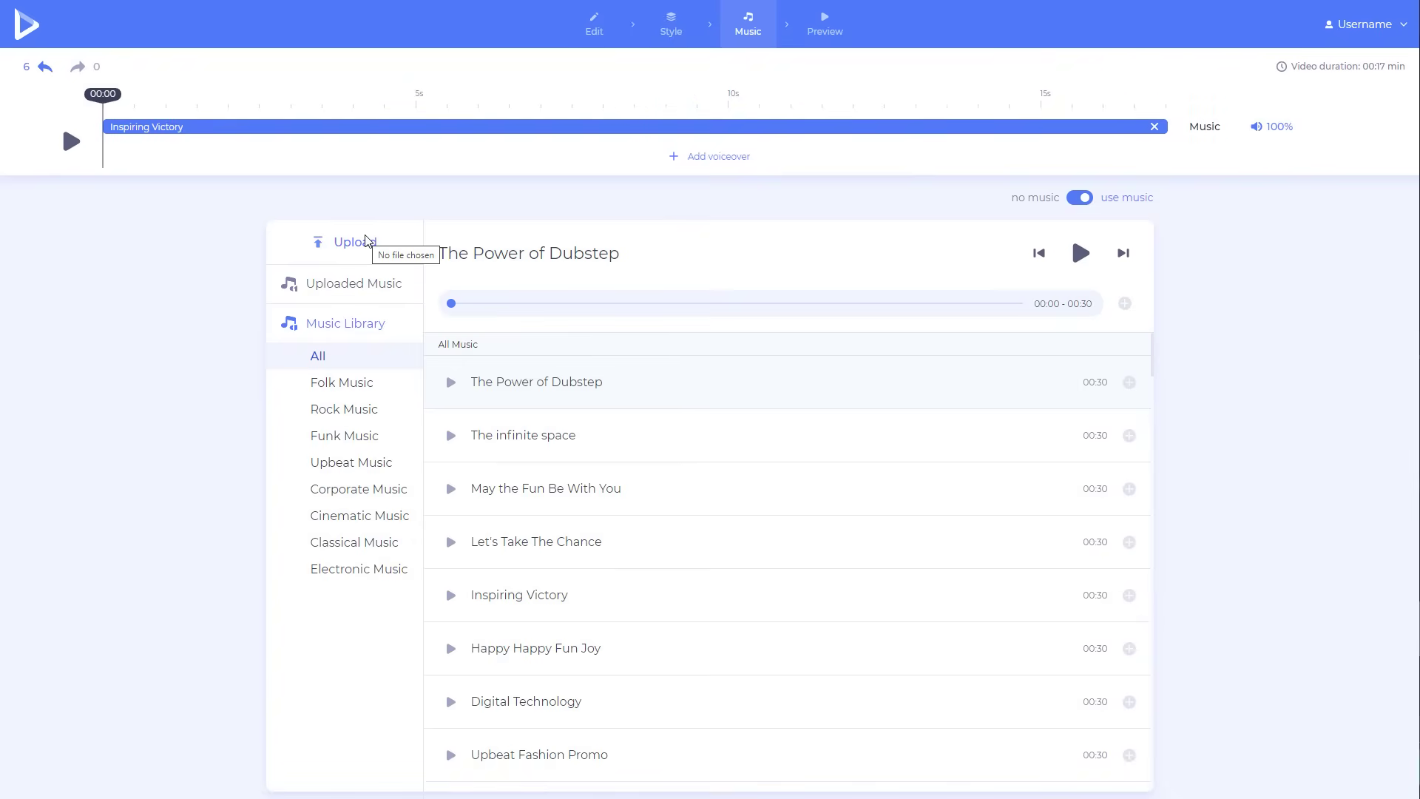
# Enable the own-watermark option and render a free low-quality preview of the Solid Logo Reveal intro.
pyautogui.click(831, 31)
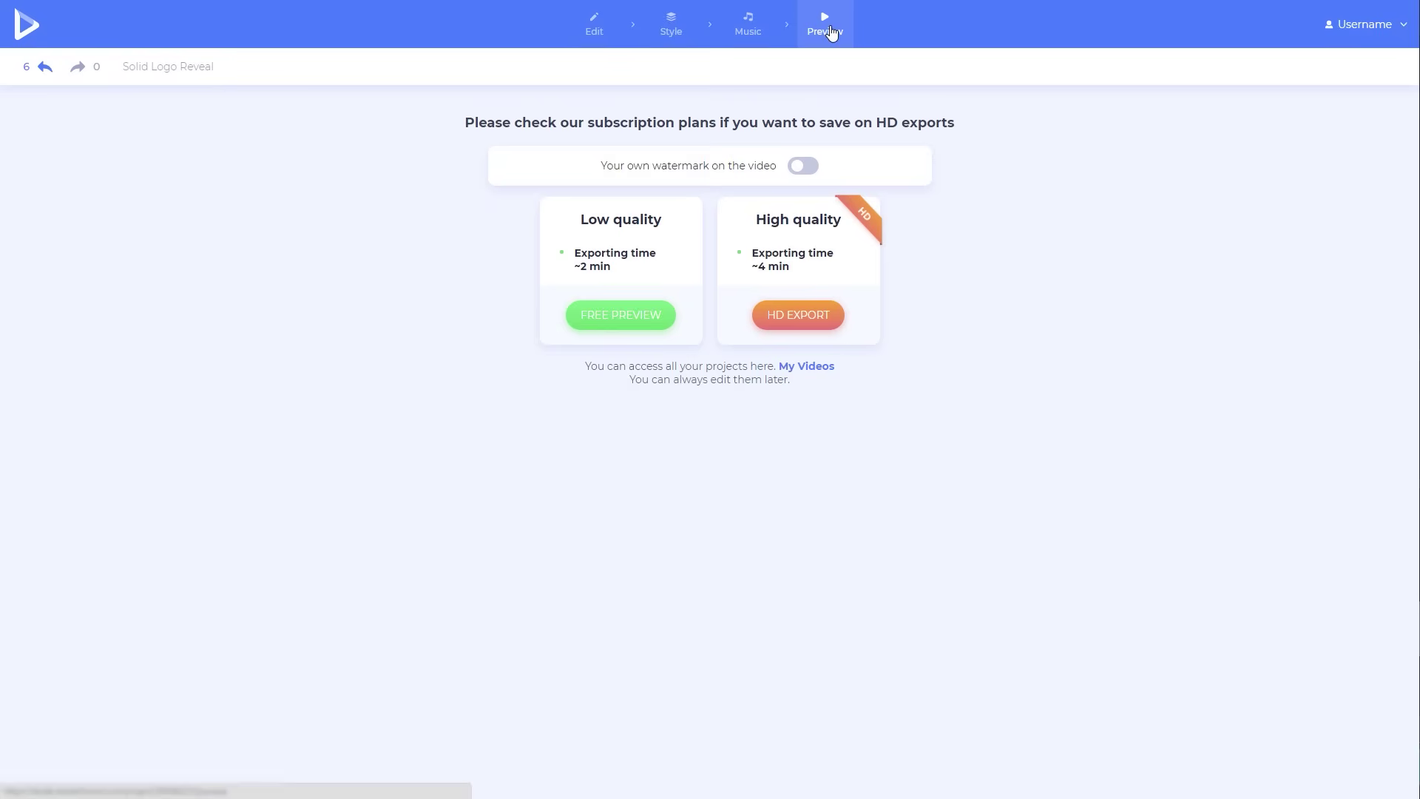
pyautogui.click(806, 166)
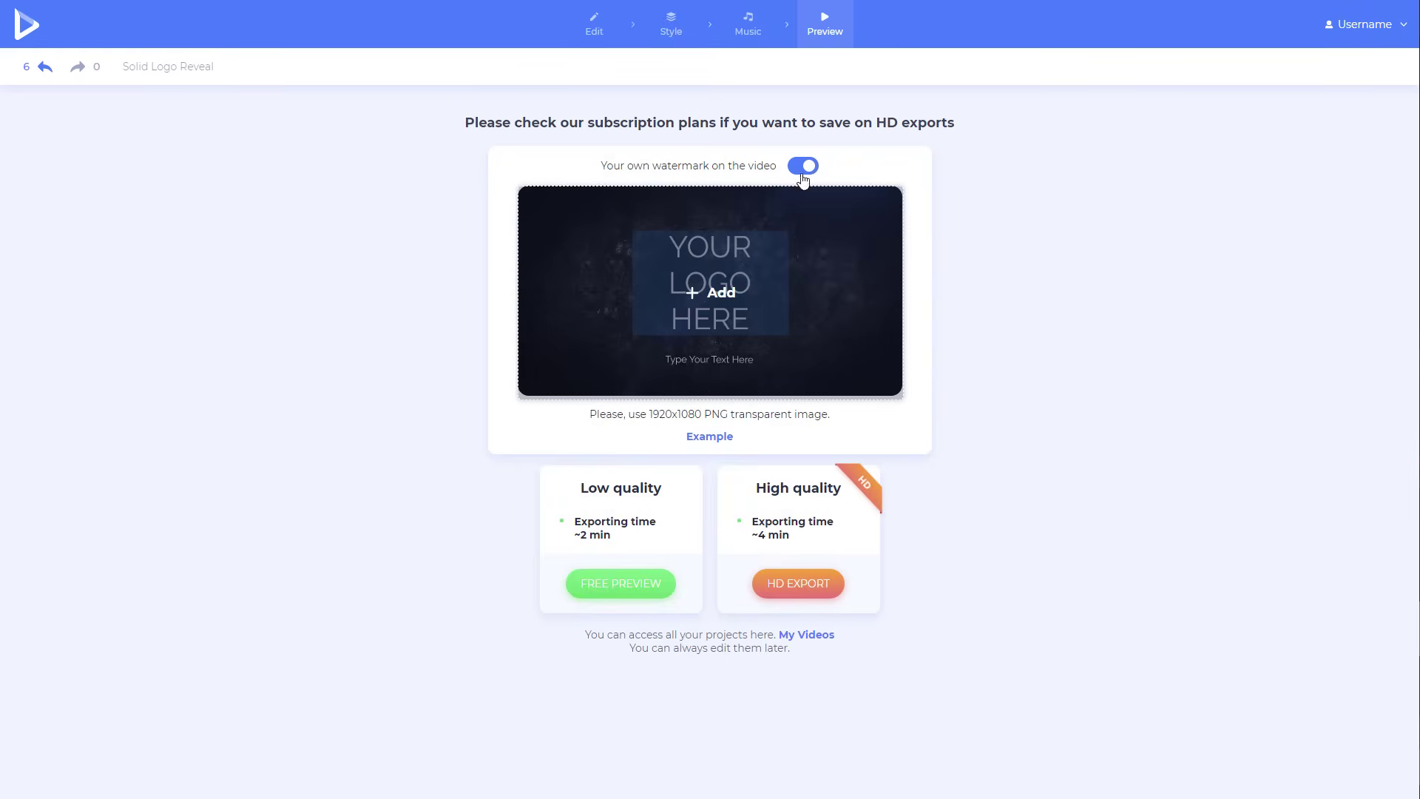
pyautogui.click(652, 582)
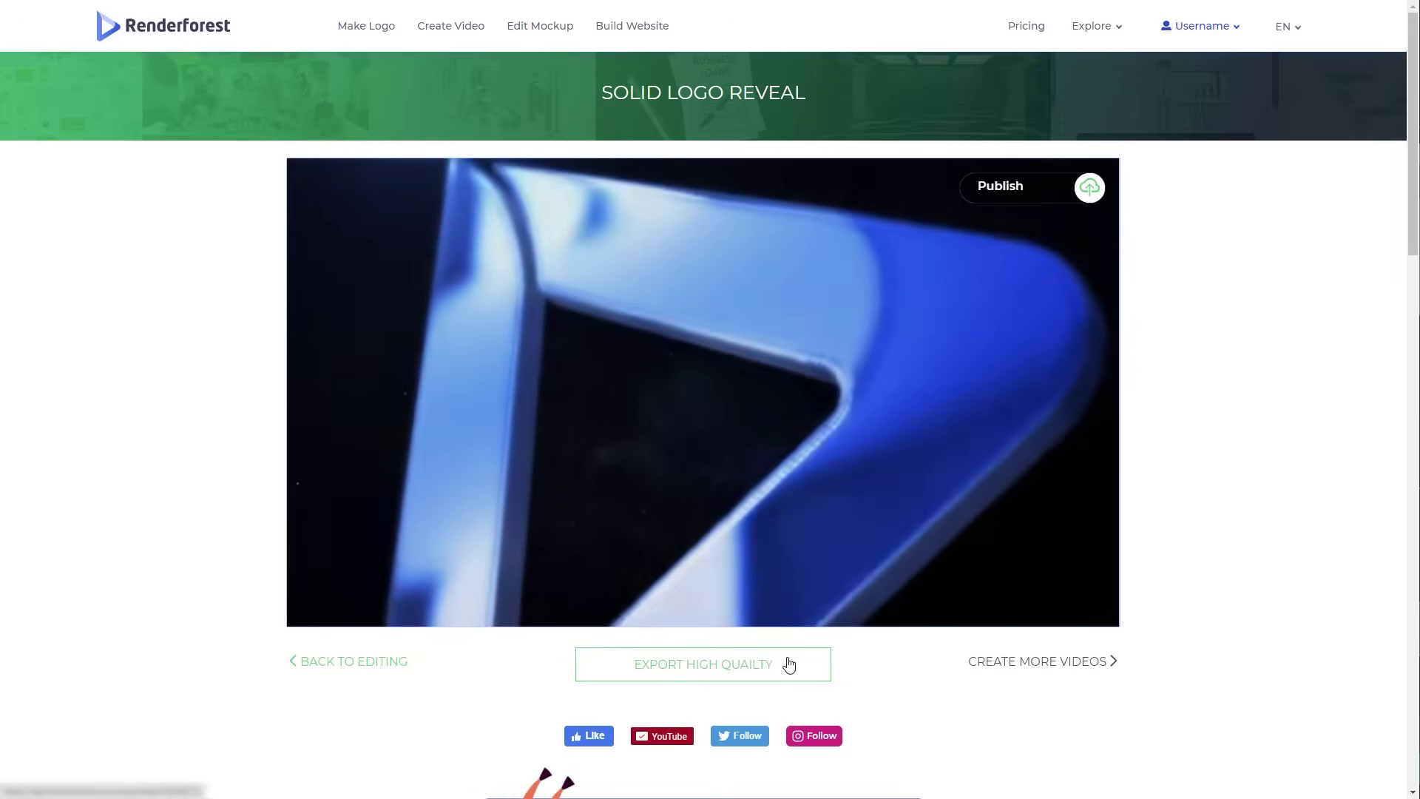
# Look over the Publish and share options for the finished intro video.
pyautogui.moveTo(1112, 197)
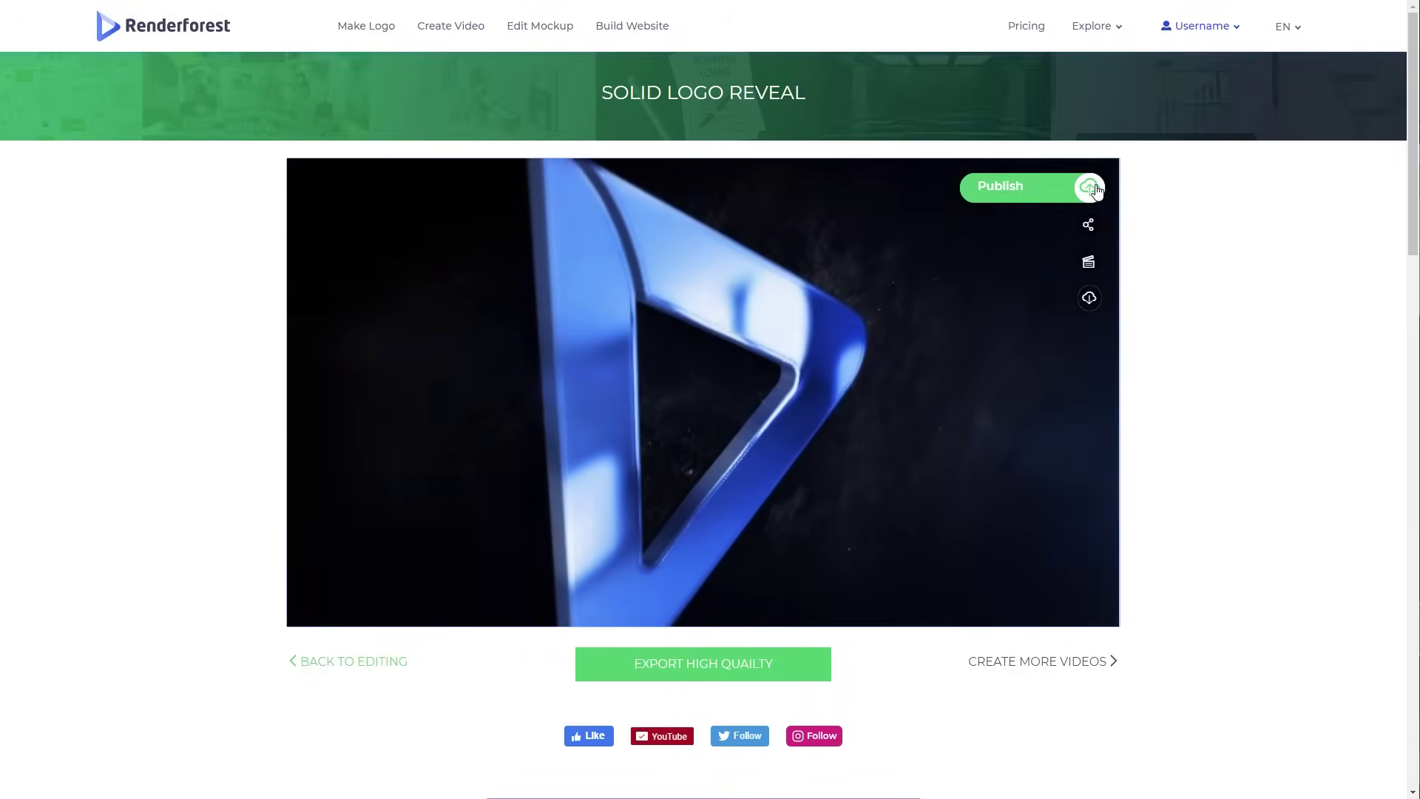
pyautogui.moveTo(1094, 229)
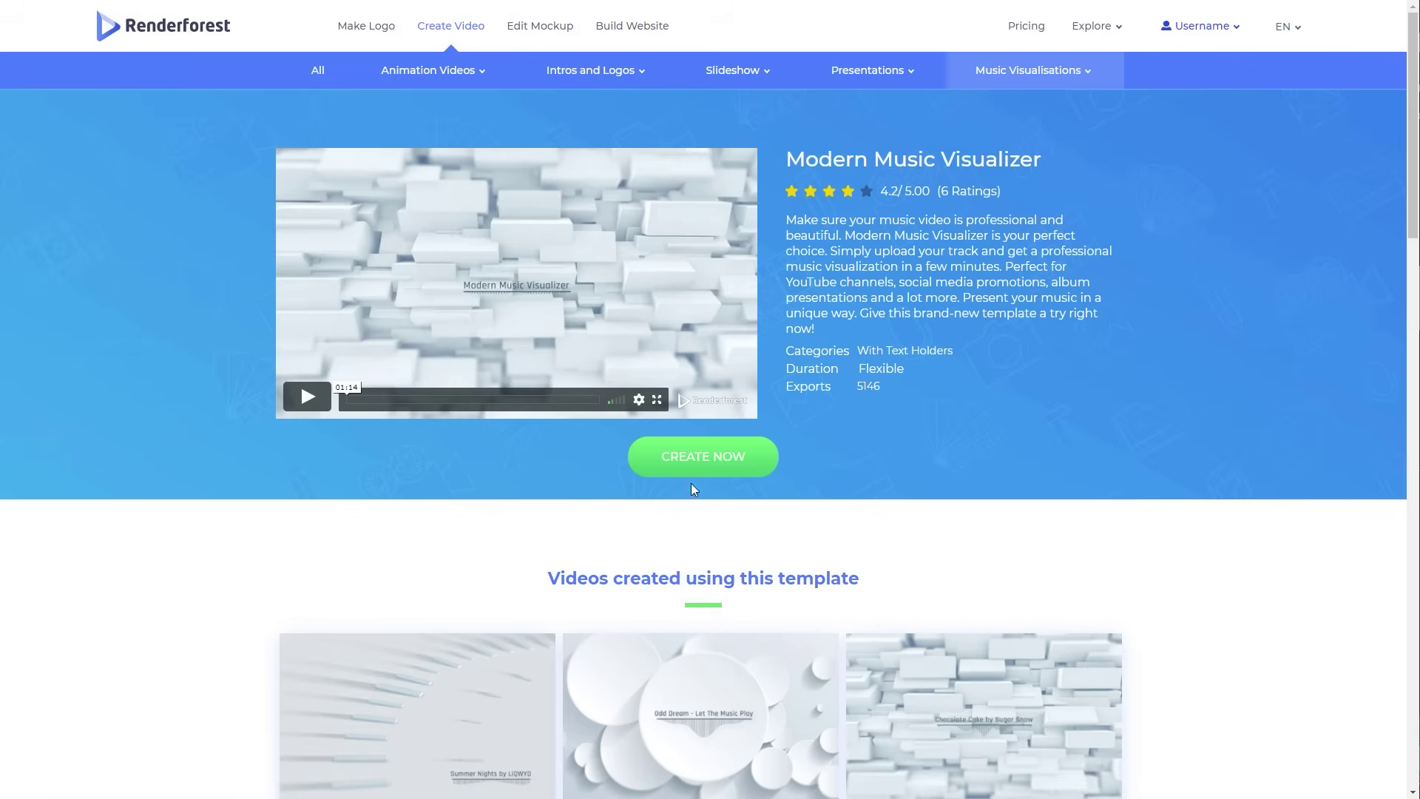
# Create a Modern Music Visualizer video using With_Love_Shimmer_instrumental_MP3.mp3 as its music.
pyautogui.click(708, 462)
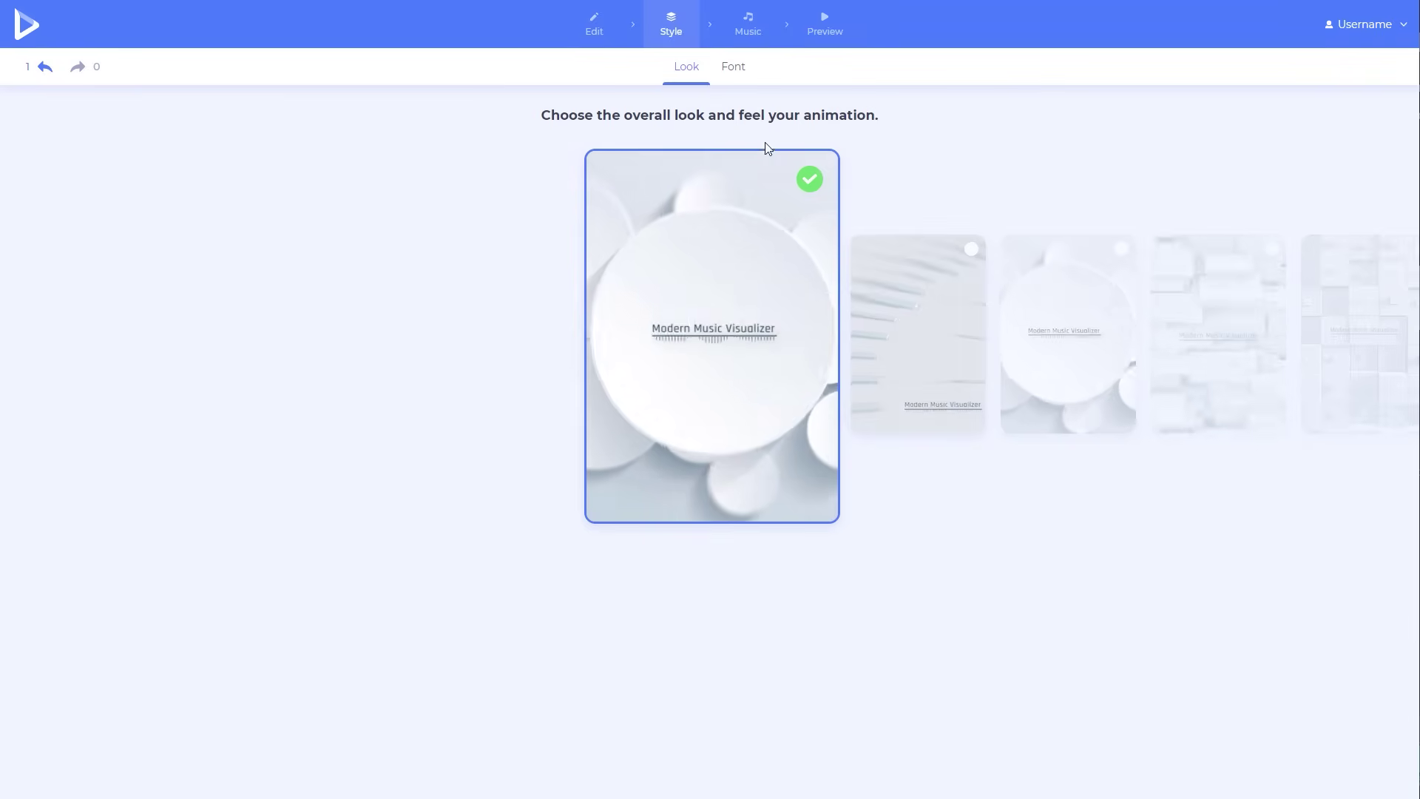
pyautogui.click(752, 28)
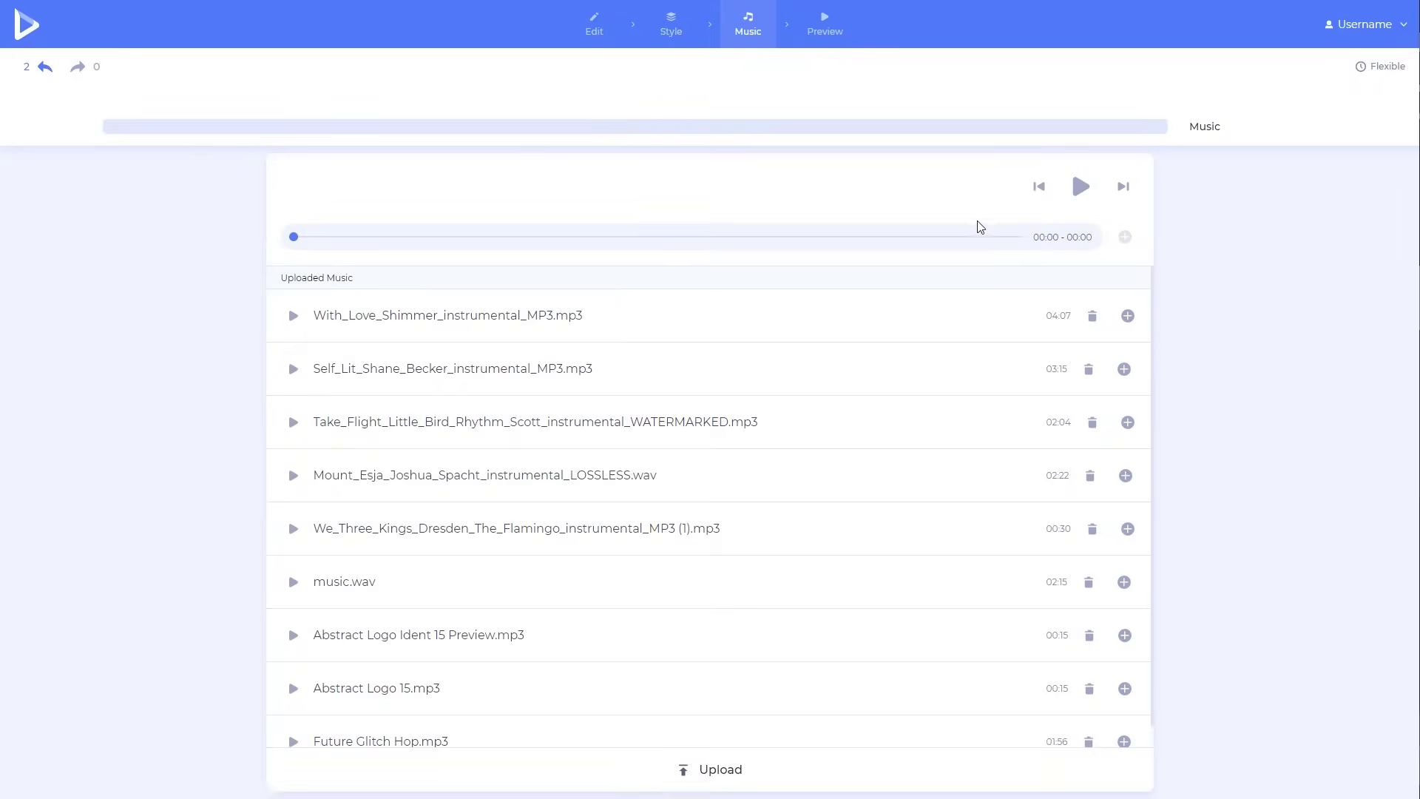
pyautogui.click(1127, 317)
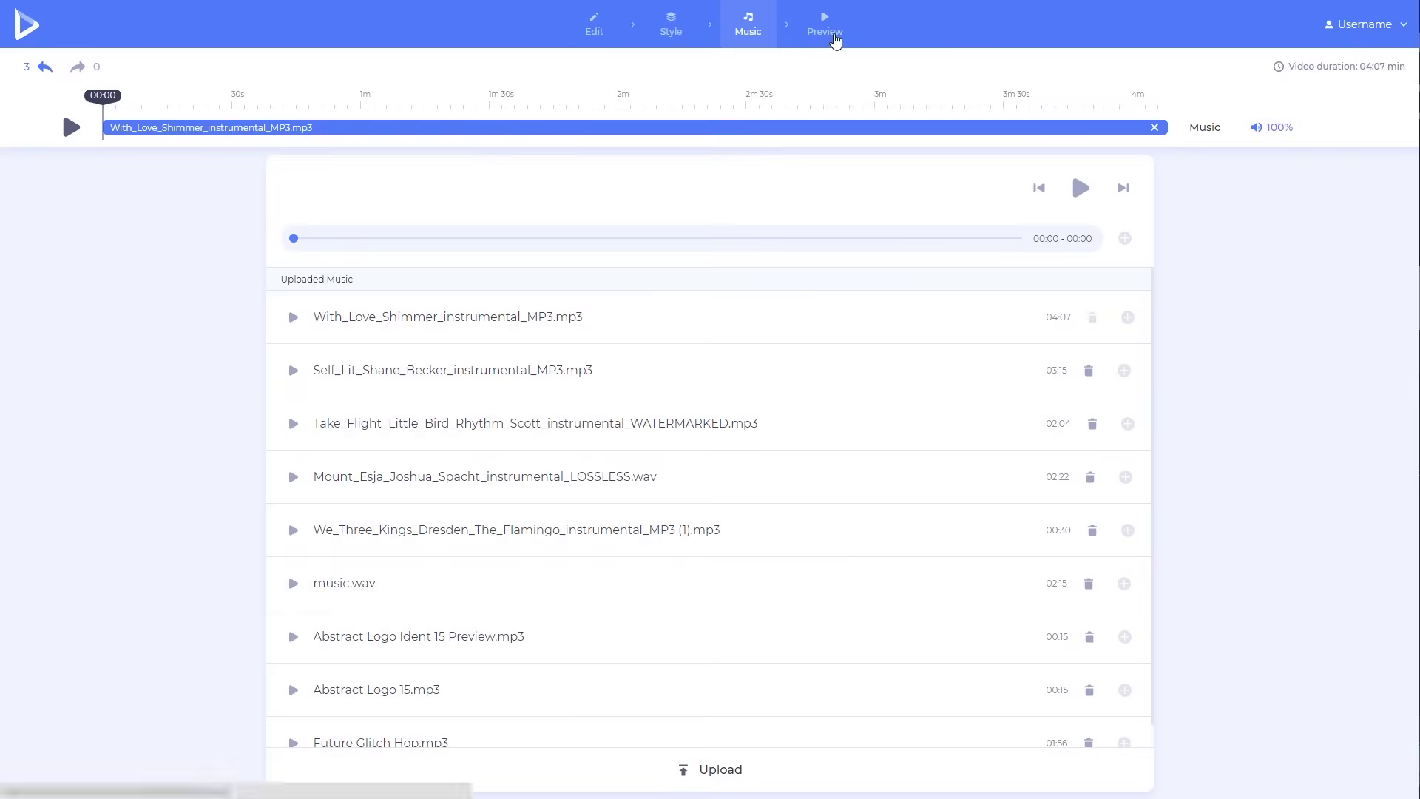
pyautogui.click(834, 37)
# Start the free low-quality preview render of the Modern Music Visualizer video.
pyautogui.click(651, 315)
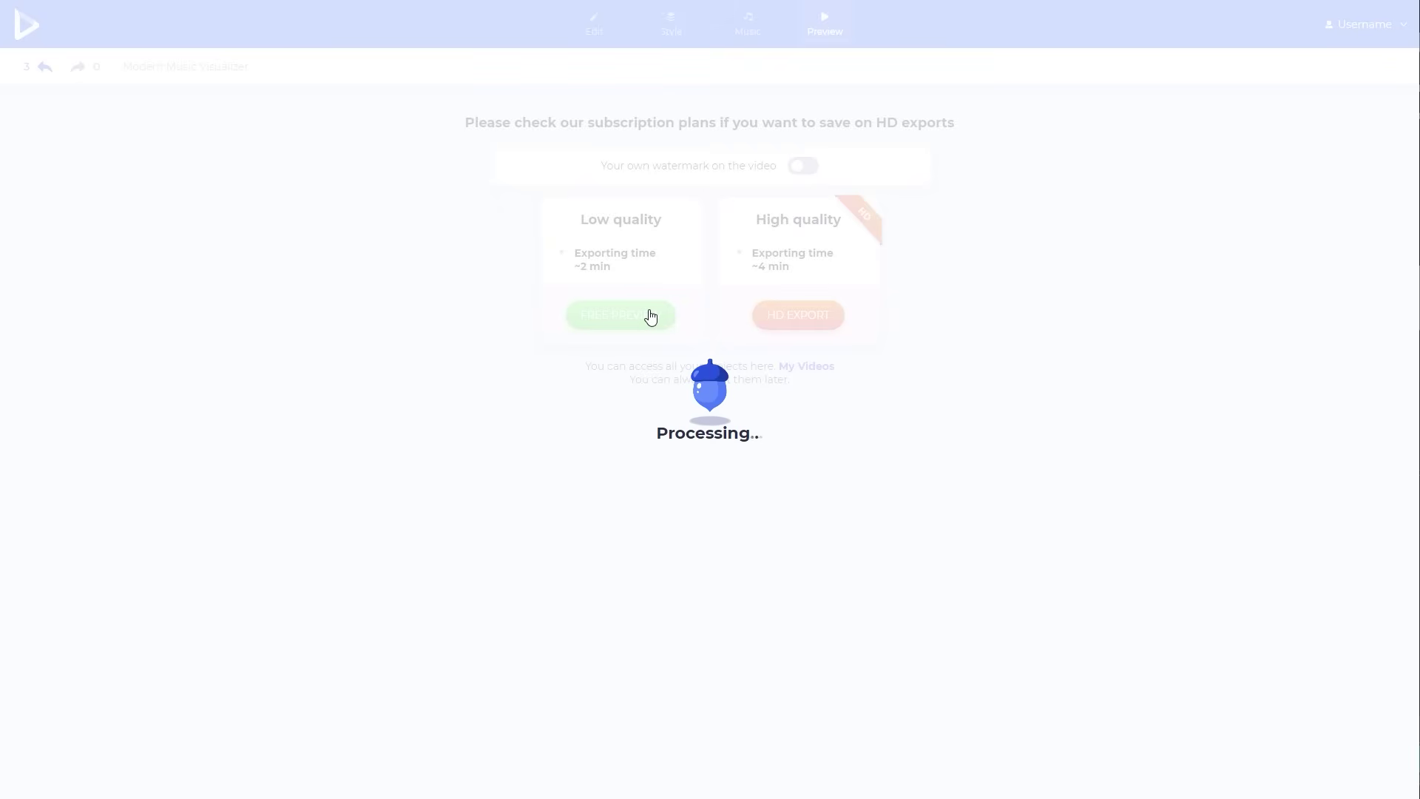